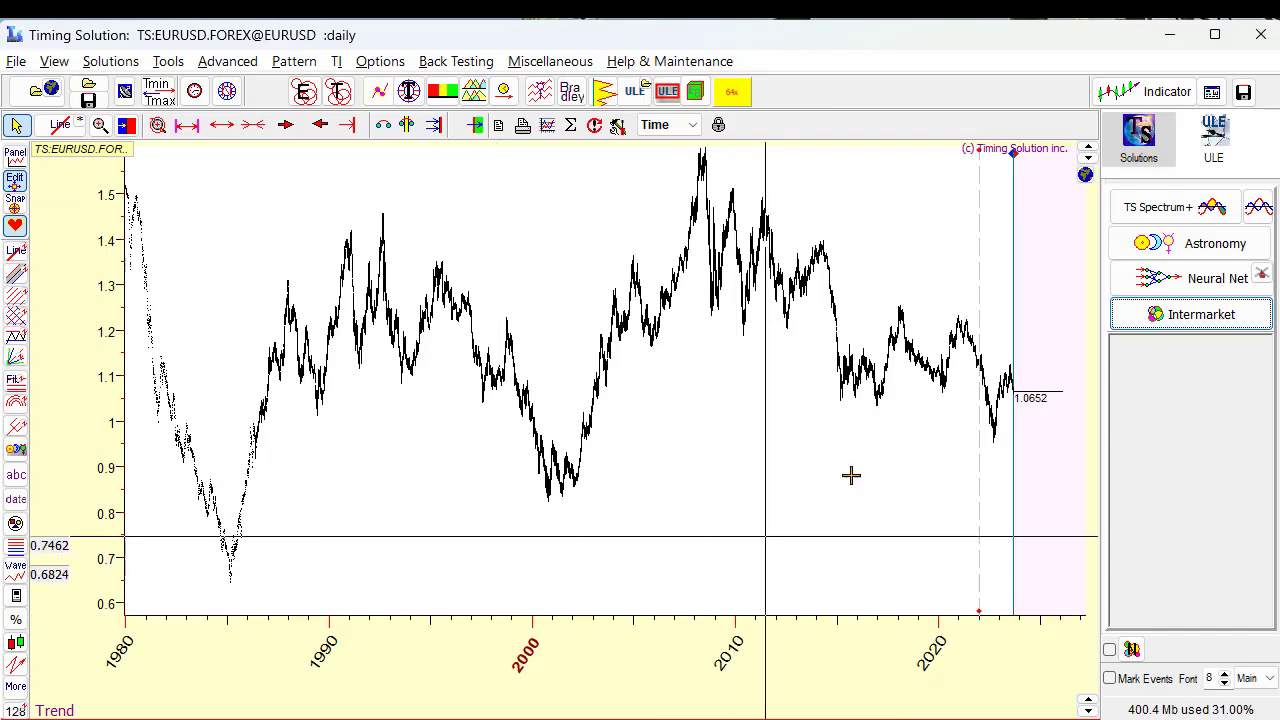
Zoom the EURUSD daily chart to 2018 onward, leaving space past the last price bar.
drag(908, 442, 1043, 451)
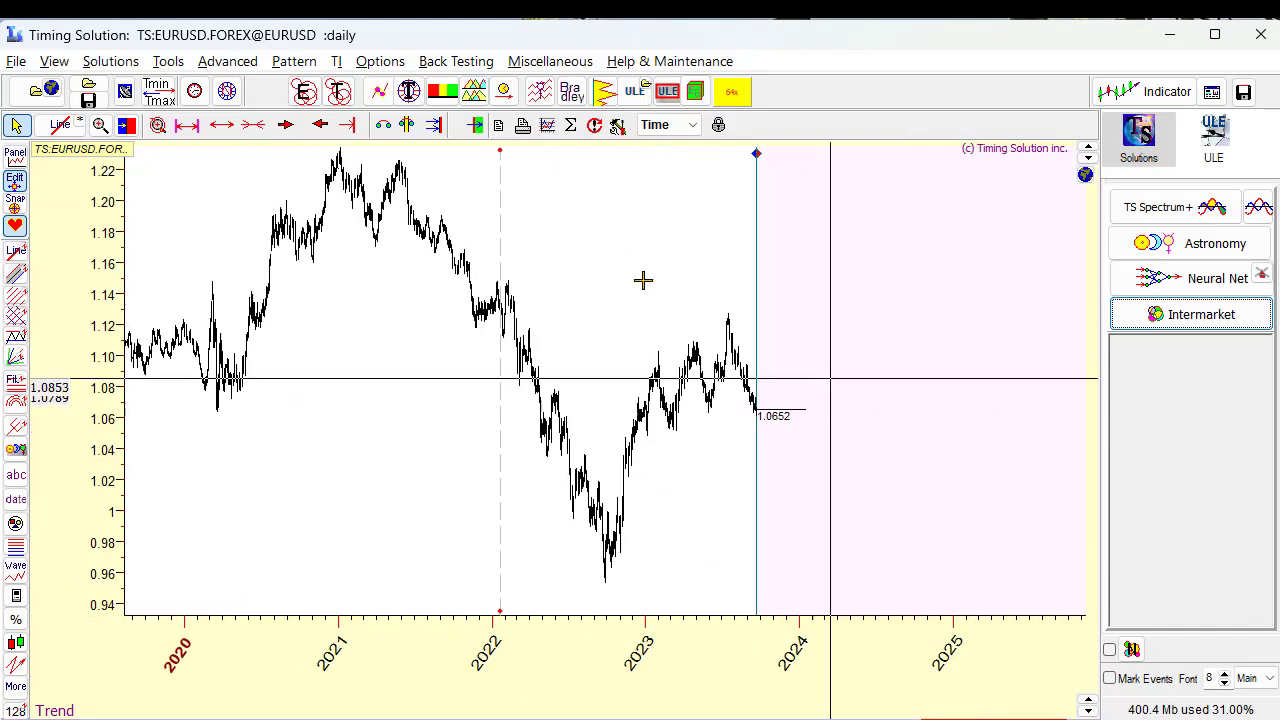
click(186, 125)
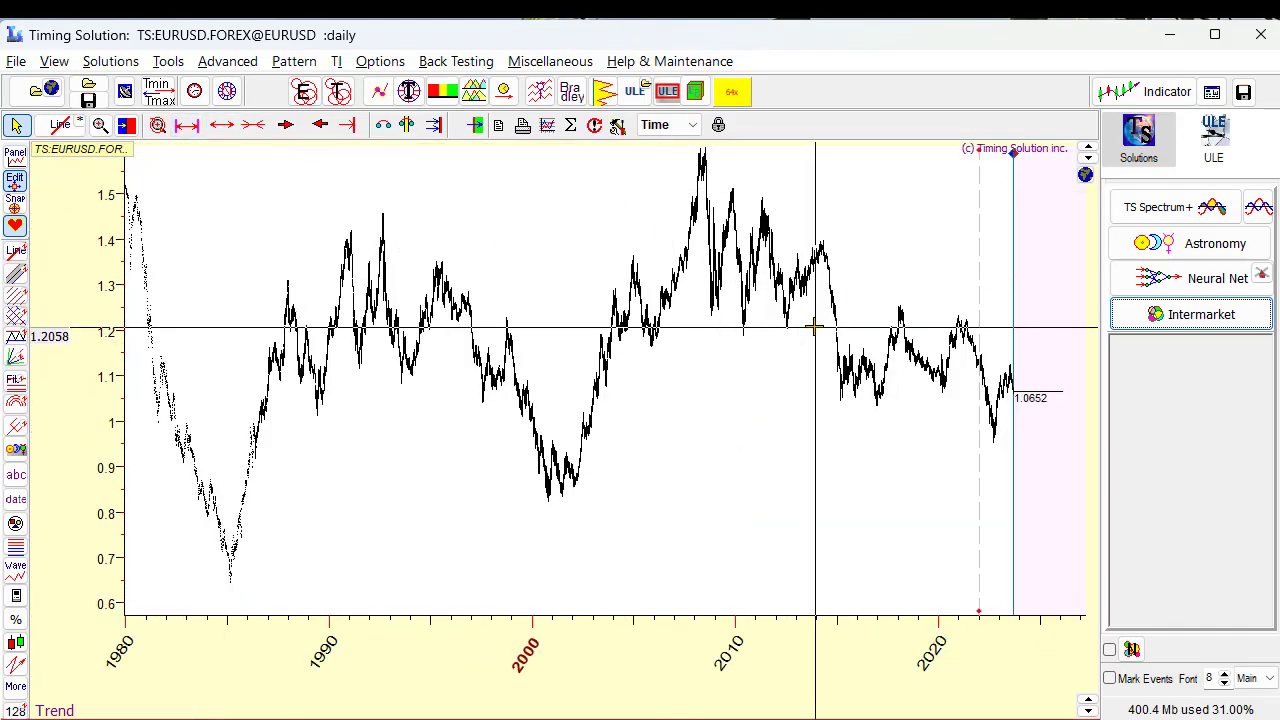
drag(903, 337, 1085, 512)
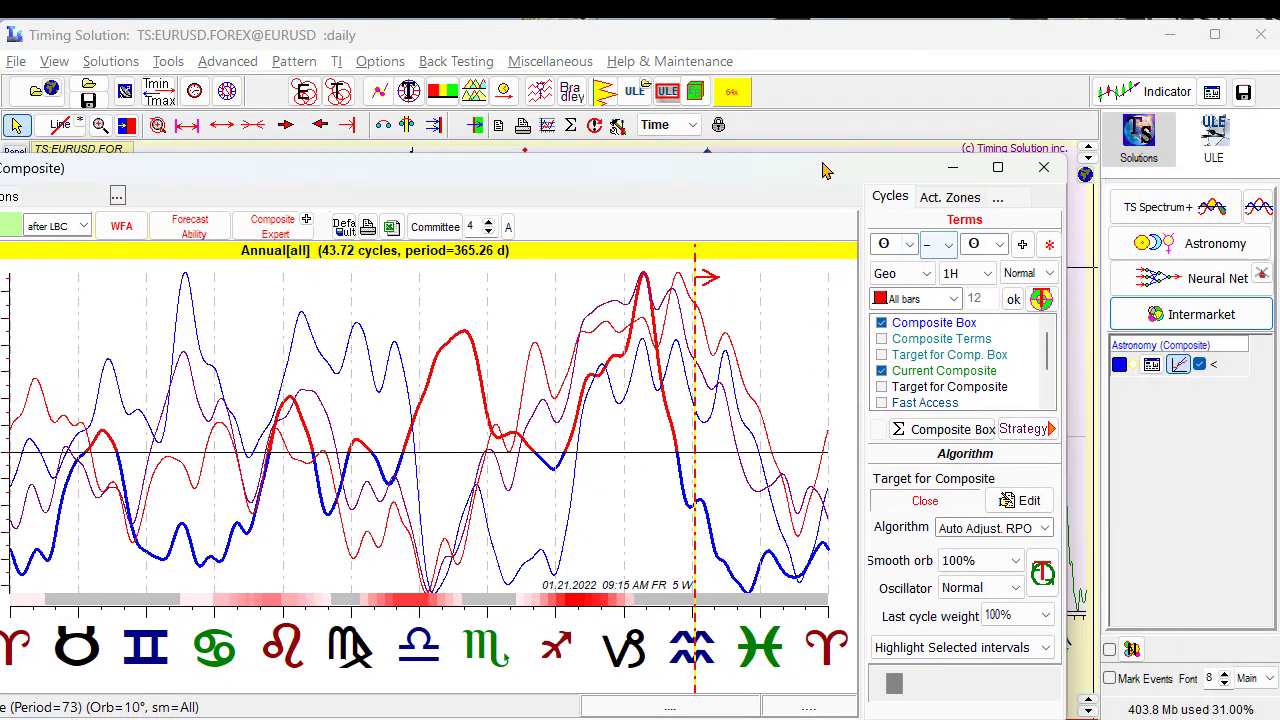
Pick the Venus phase (synodic) 584-day cycle for the composite and move its window aside.
drag(842, 176, 658, 125)
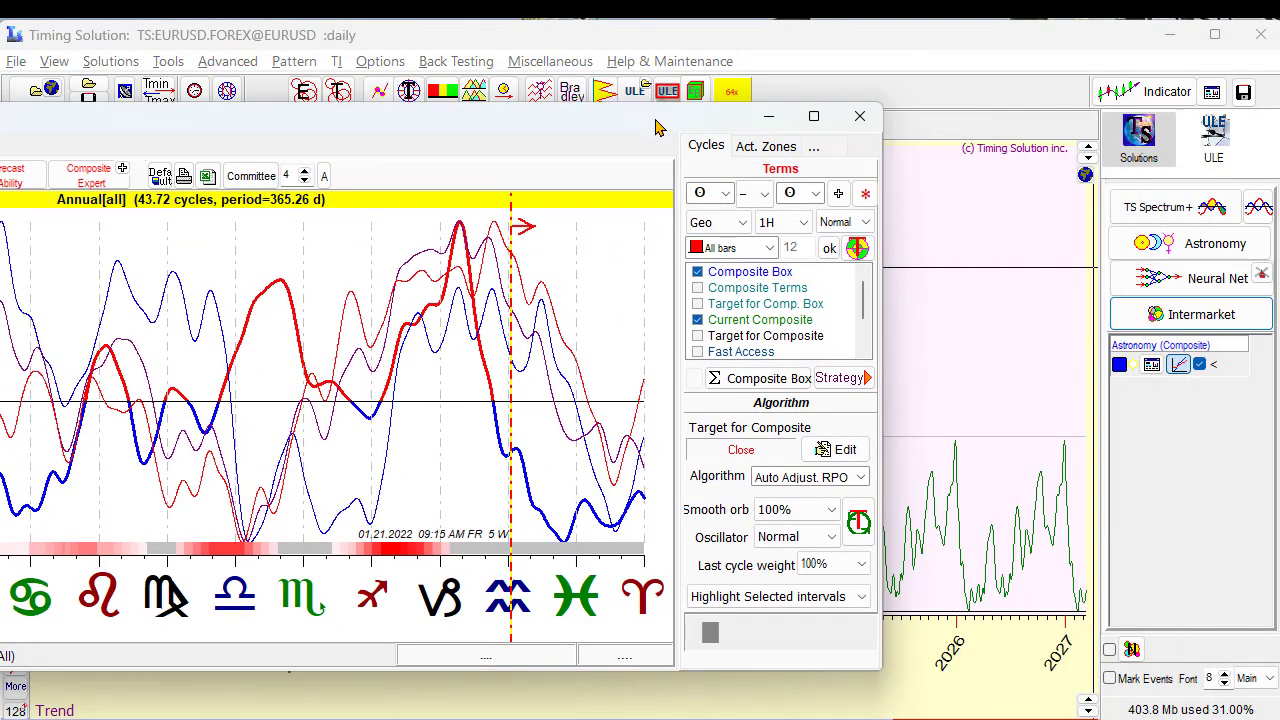
click(866, 195)
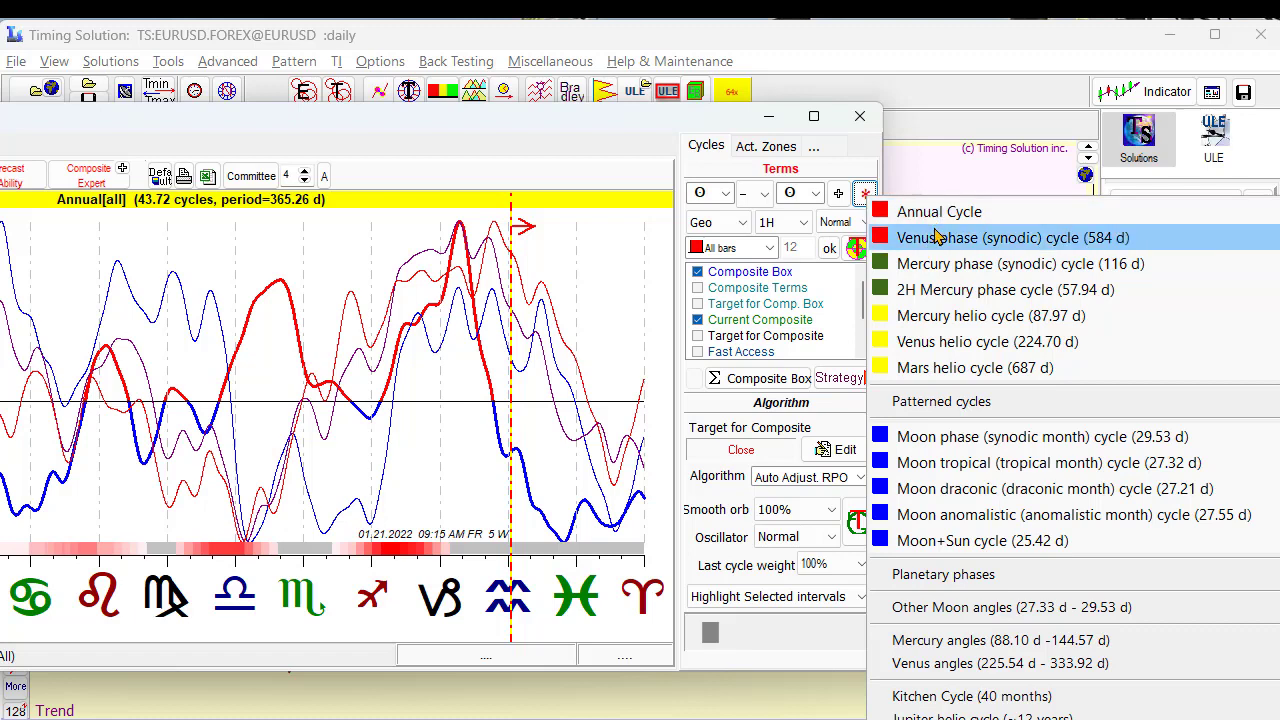
click(936, 237)
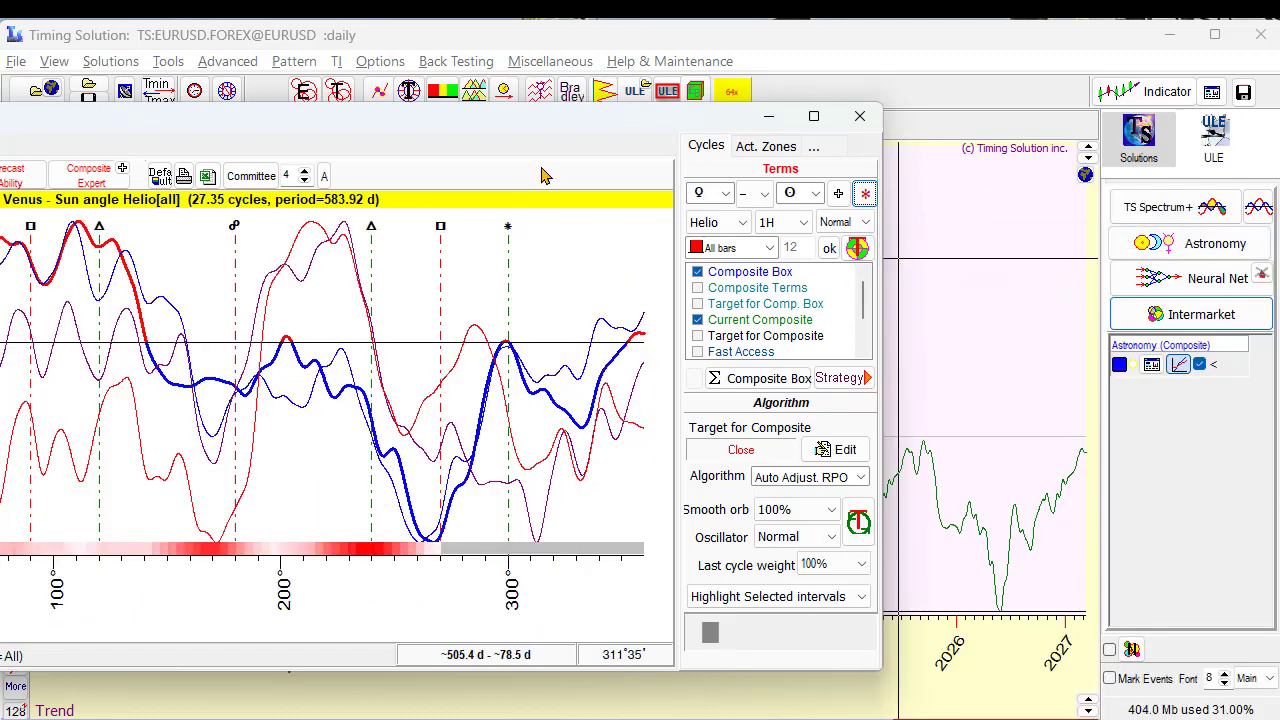
drag(556, 138, 938, 386)
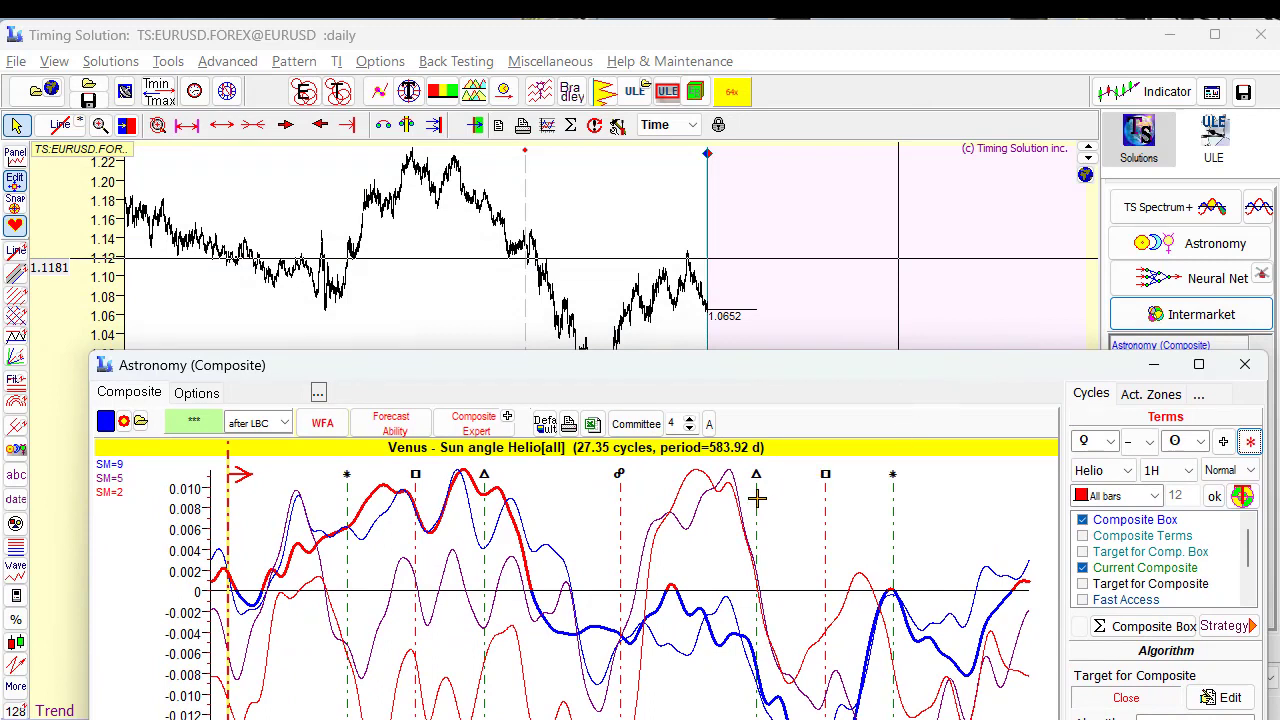
drag(724, 365, 551, 268)
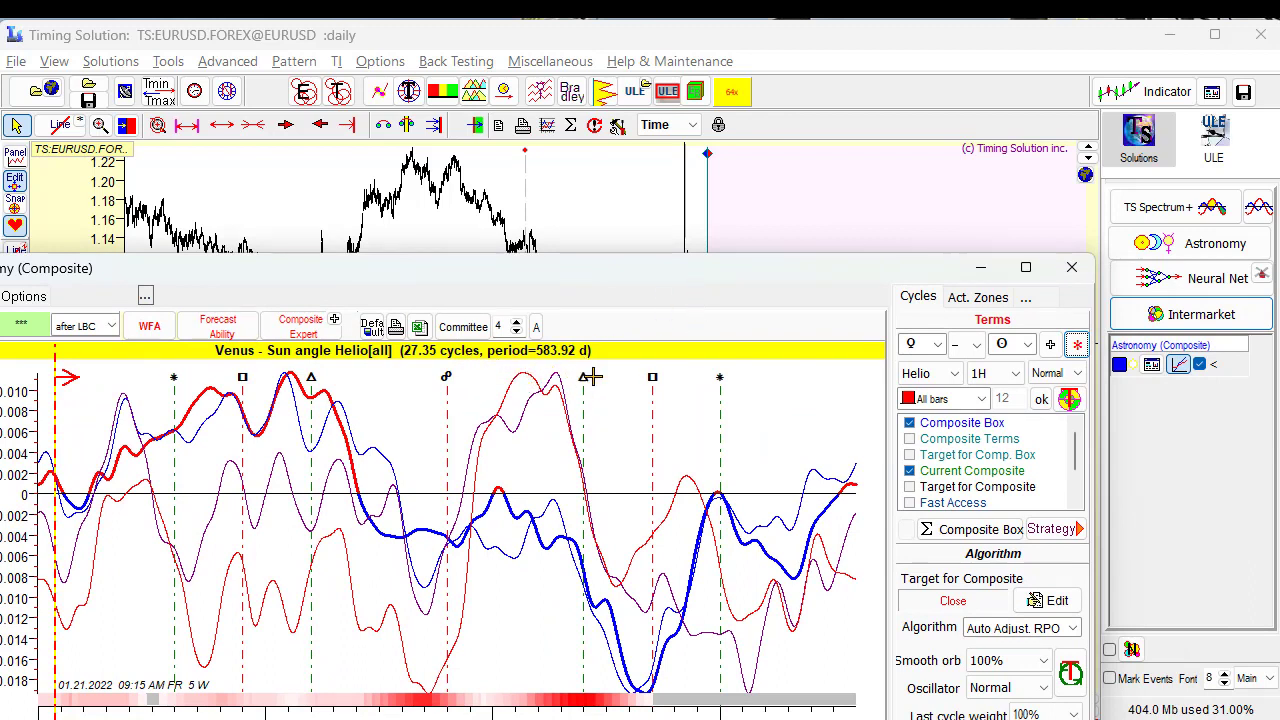
drag(677, 280, 623, 719)
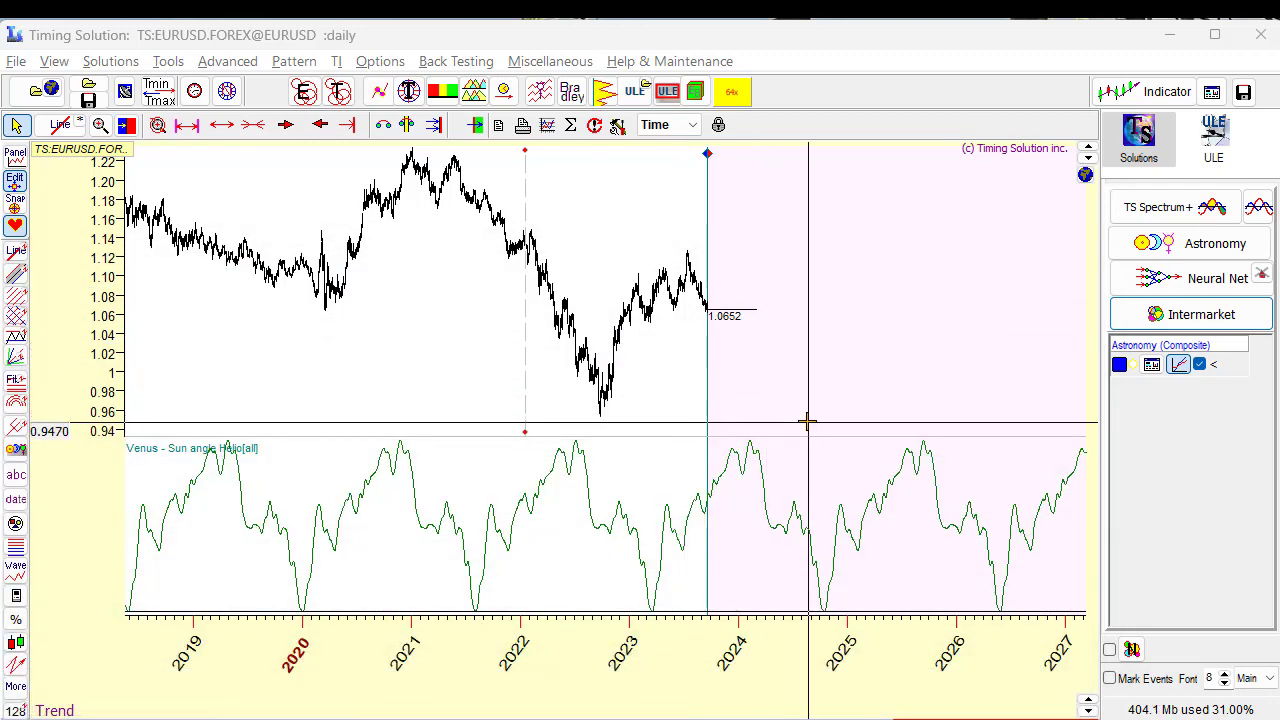
Set the calculation point to 01.13.2022 and overlay the Venus–Sun curve on the prices.
right_click(522, 343)
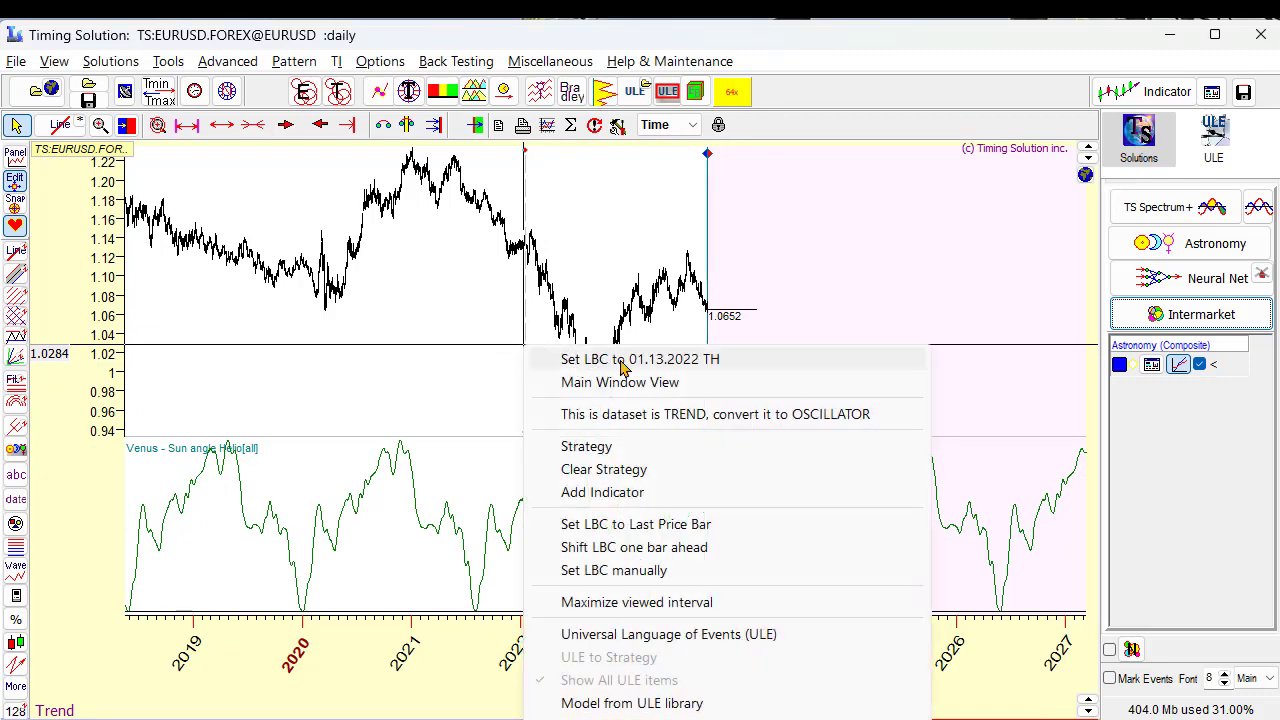
click(622, 362)
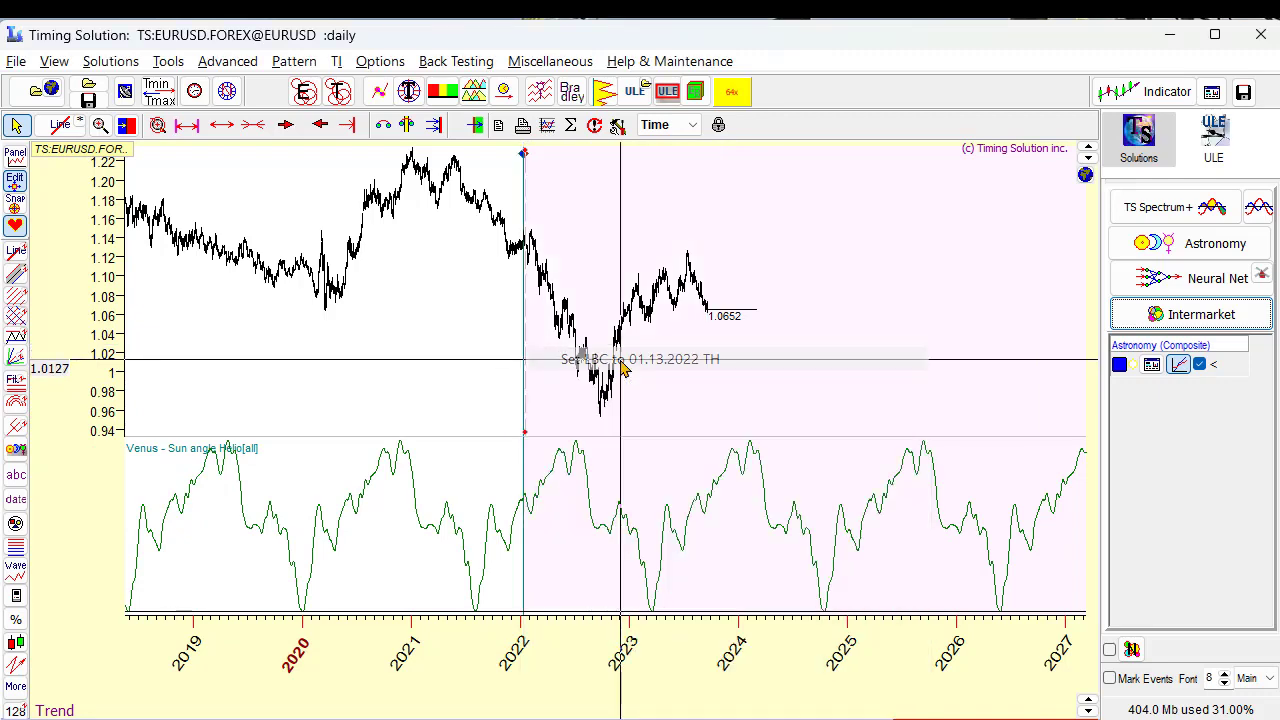
click(1178, 364)
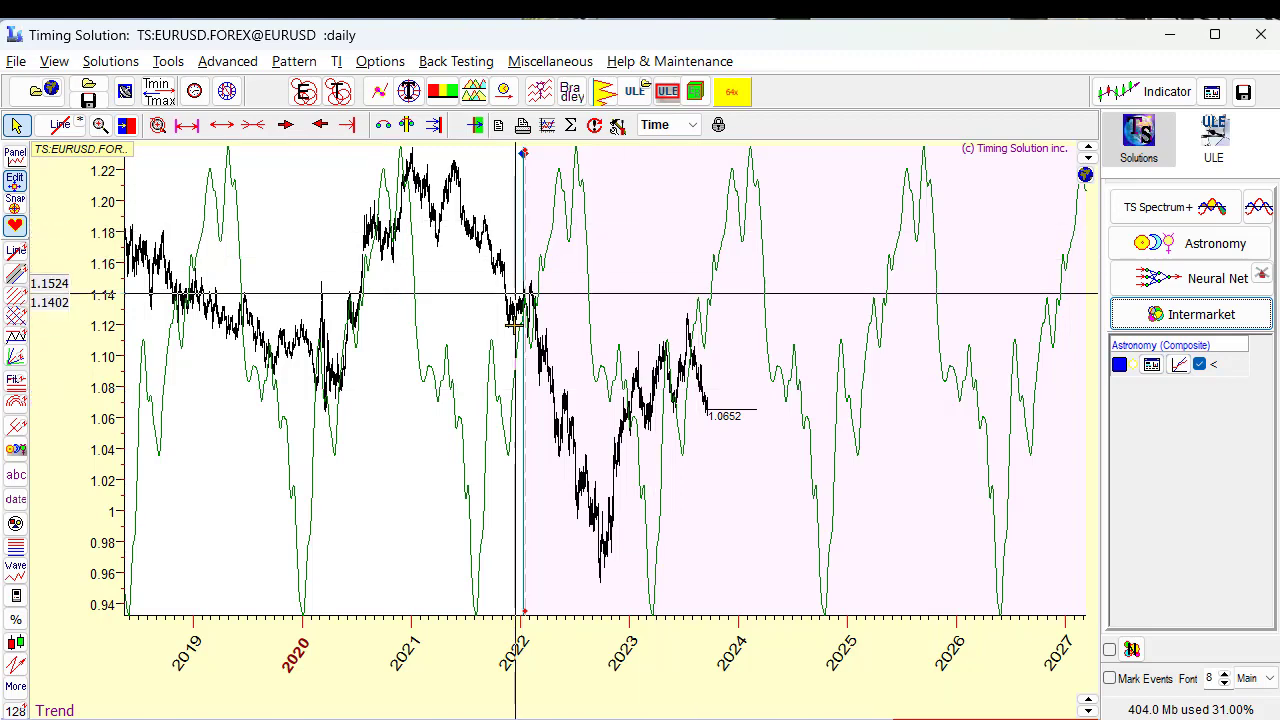
Zoom into early 2022 through late 2023 and pan to compare the curve with prices.
drag(523, 297, 752, 437)
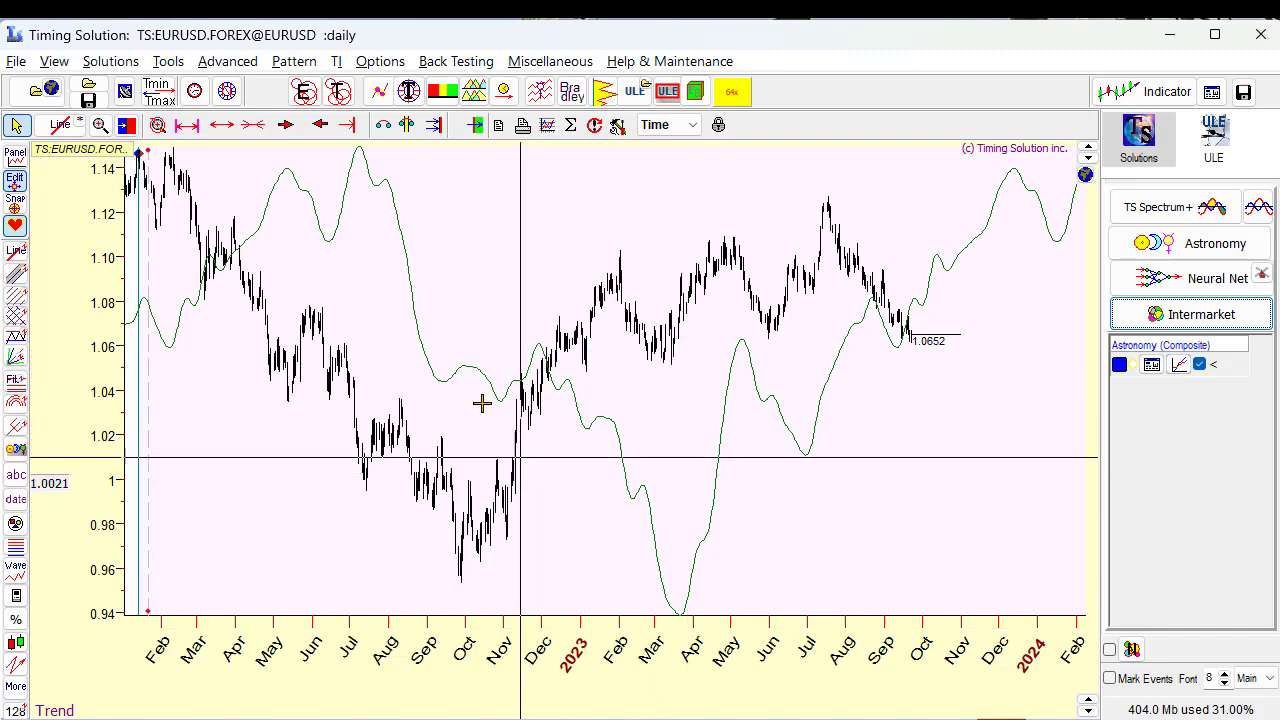
drag(466, 386, 537, 362)
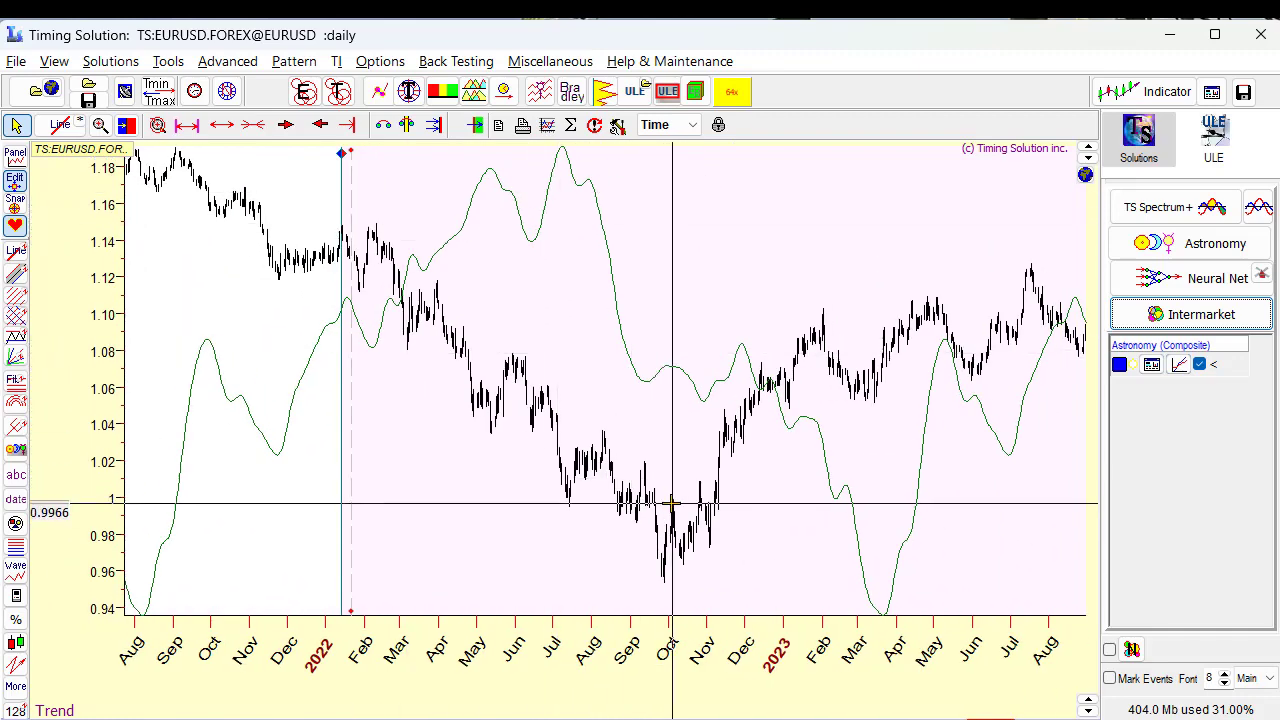
drag(788, 352, 660, 295)
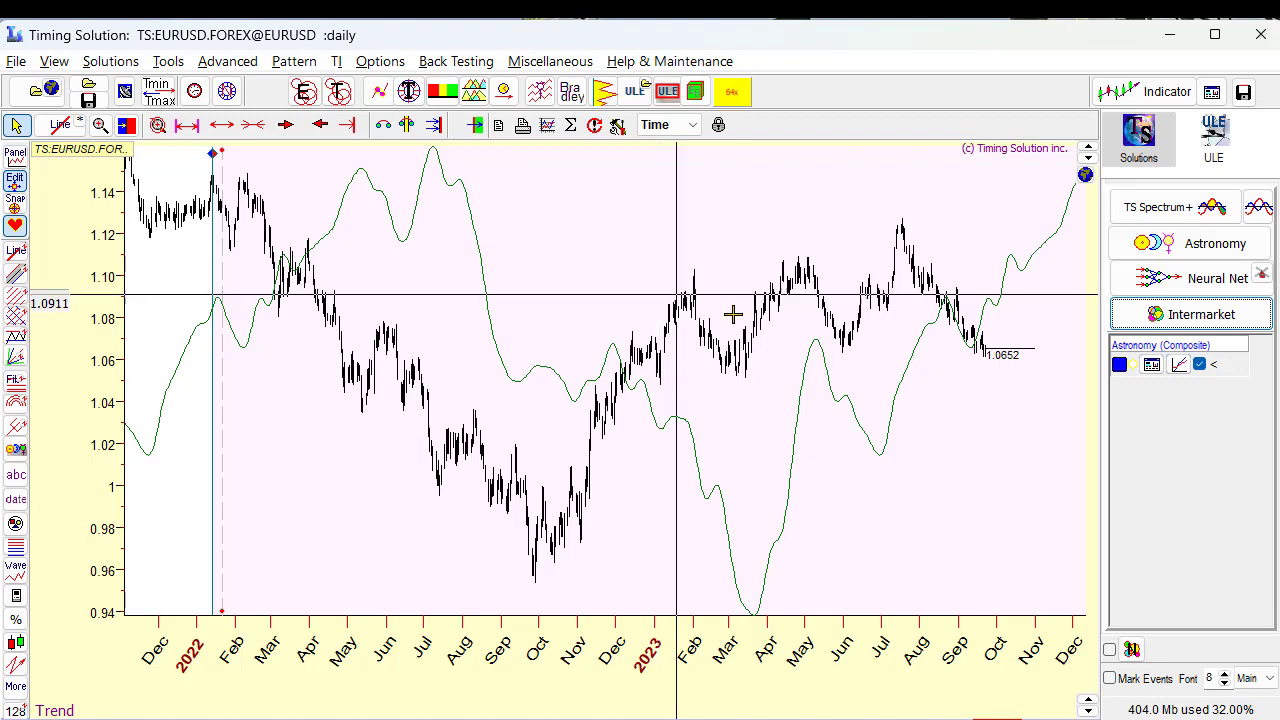
Put the Venus–Sun curve in a separate panel, reset the calculation point to the last bar, and show 2023–2025.
click(1174, 368)
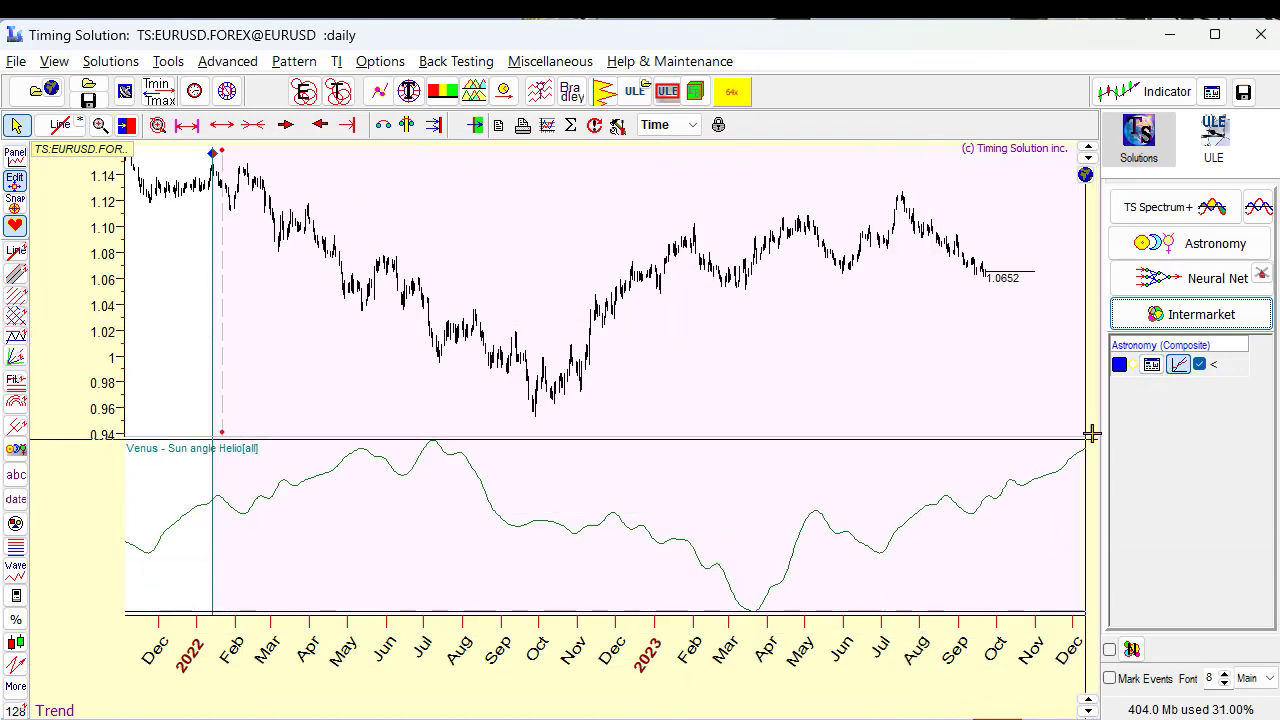
click(433, 125)
drag(905, 405, 414, 394)
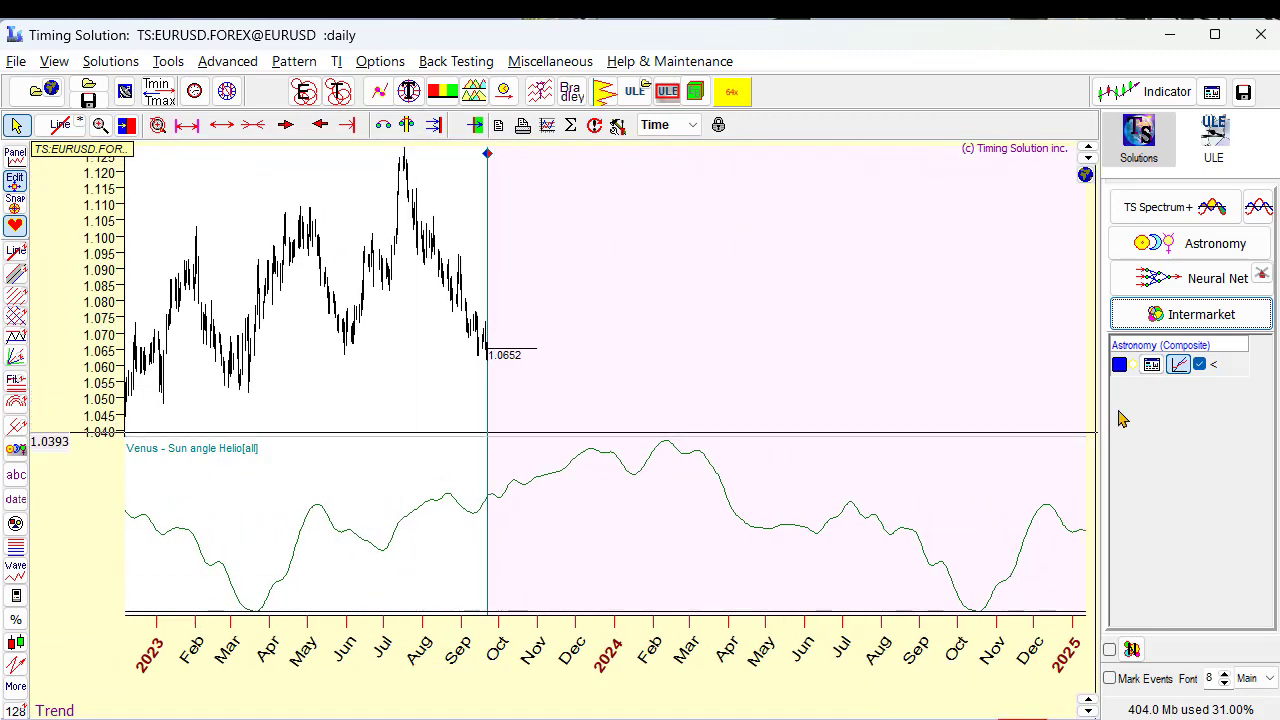
Open TS Intermarket, set to the last 250 bars, and bring its window fully on screen.
click(1175, 316)
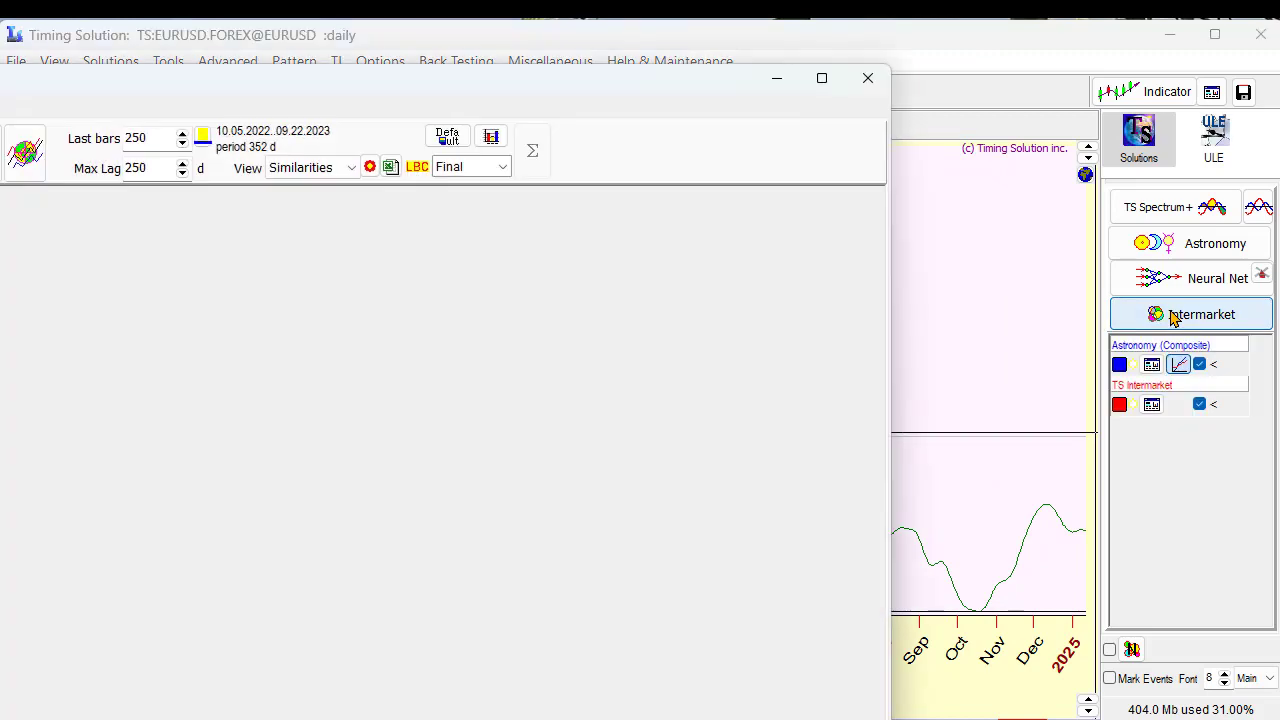
drag(351, 85, 658, 285)
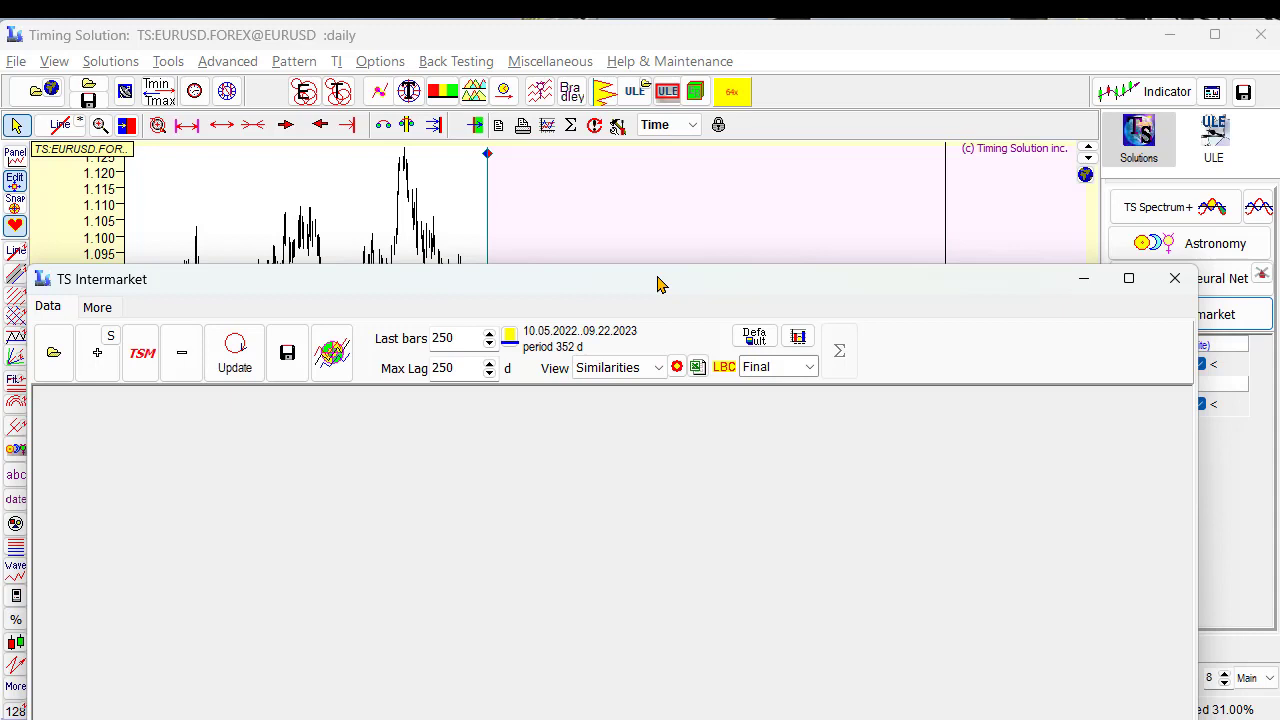
drag(660, 281, 674, 258)
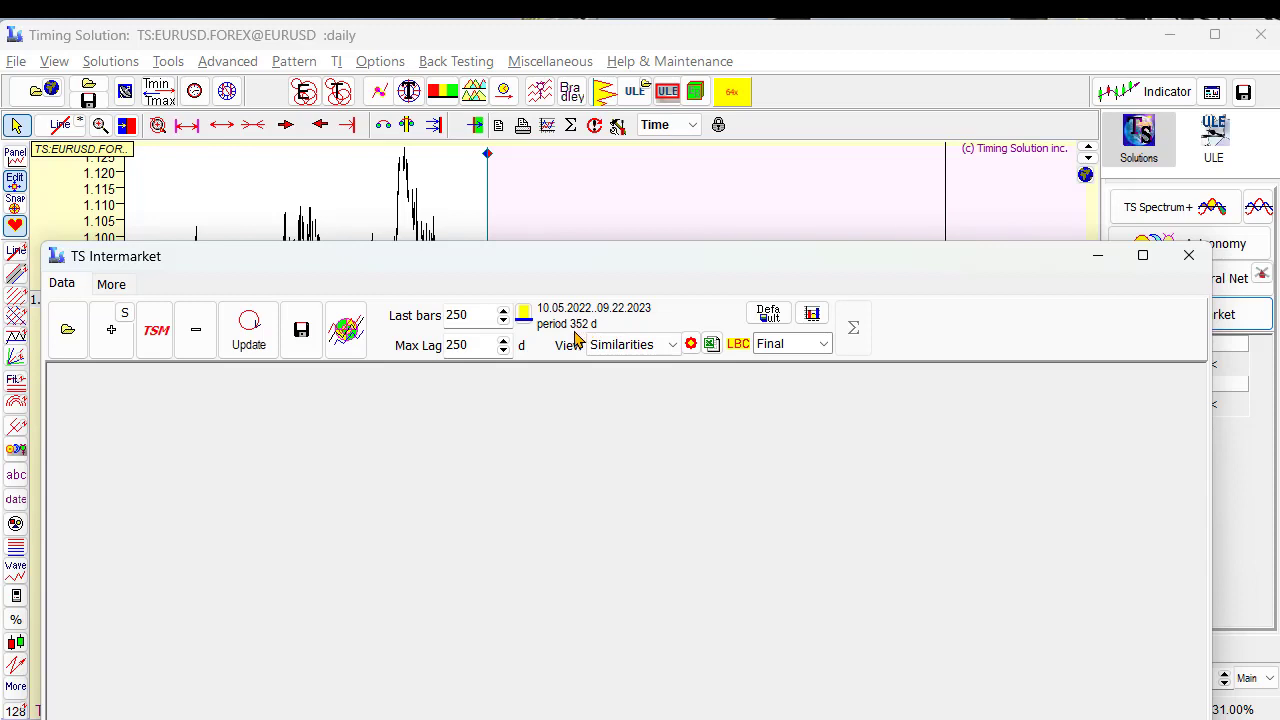
Raise Last bars from 250 to 417, then lower it to 416 (02.15.2022–09.22.2023).
click(503, 311)
click(503, 311)
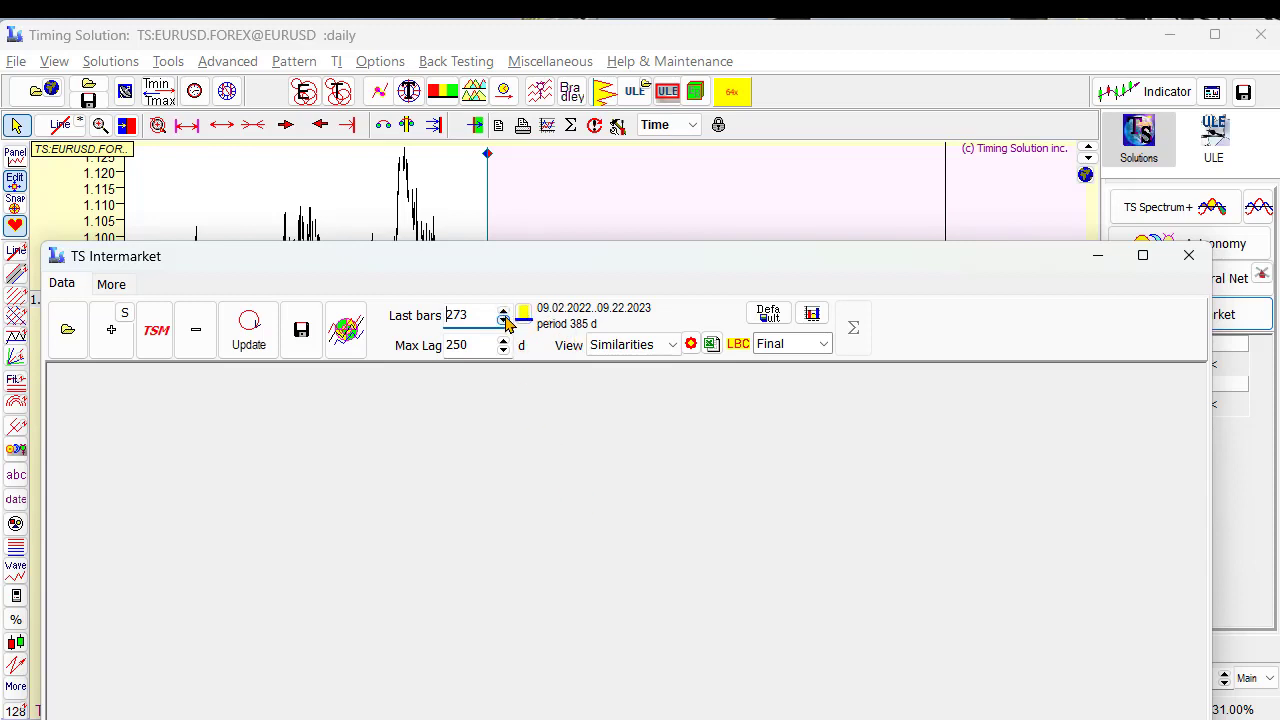
click(503, 311)
click(503, 311)
click(503, 311)
click(503, 311)
click(503, 311)
click(503, 311)
click(503, 311)
click(503, 311)
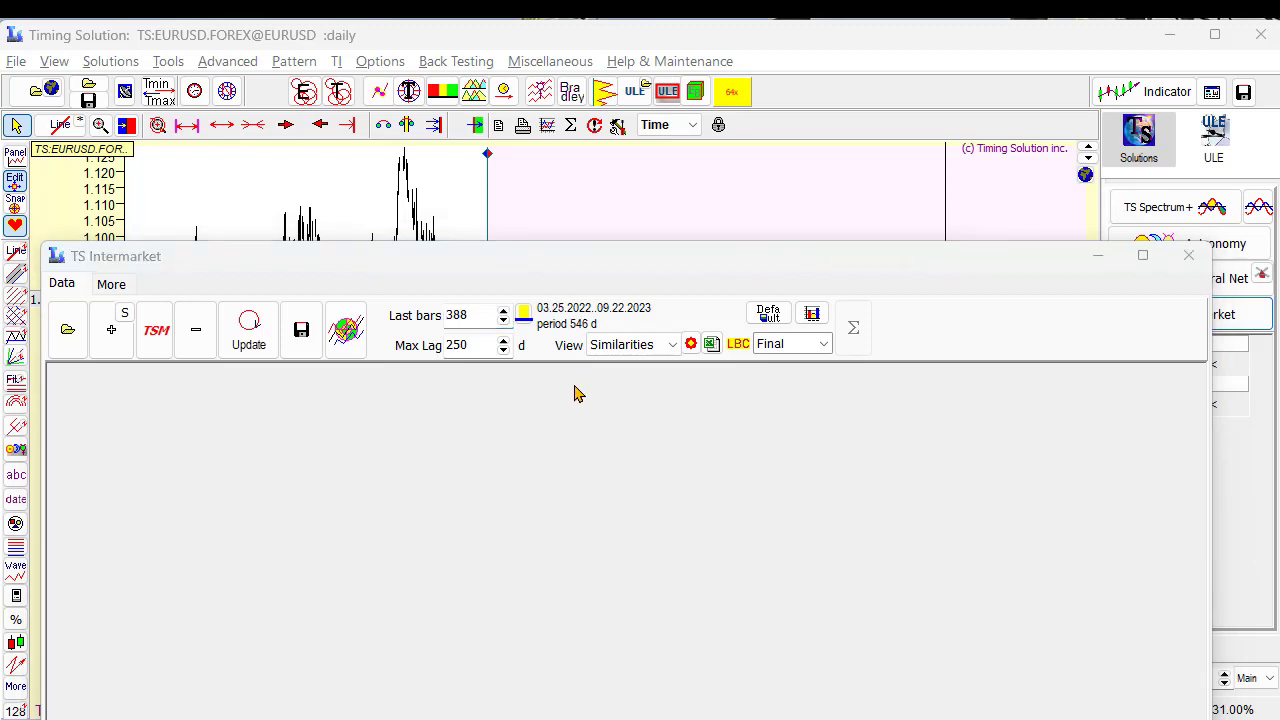
click(503, 311)
click(503, 311)
click(503, 311)
click(503, 311)
click(503, 311)
click(503, 311)
click(503, 311)
click(503, 311)
click(503, 311)
click(503, 311)
click(503, 311)
click(503, 311)
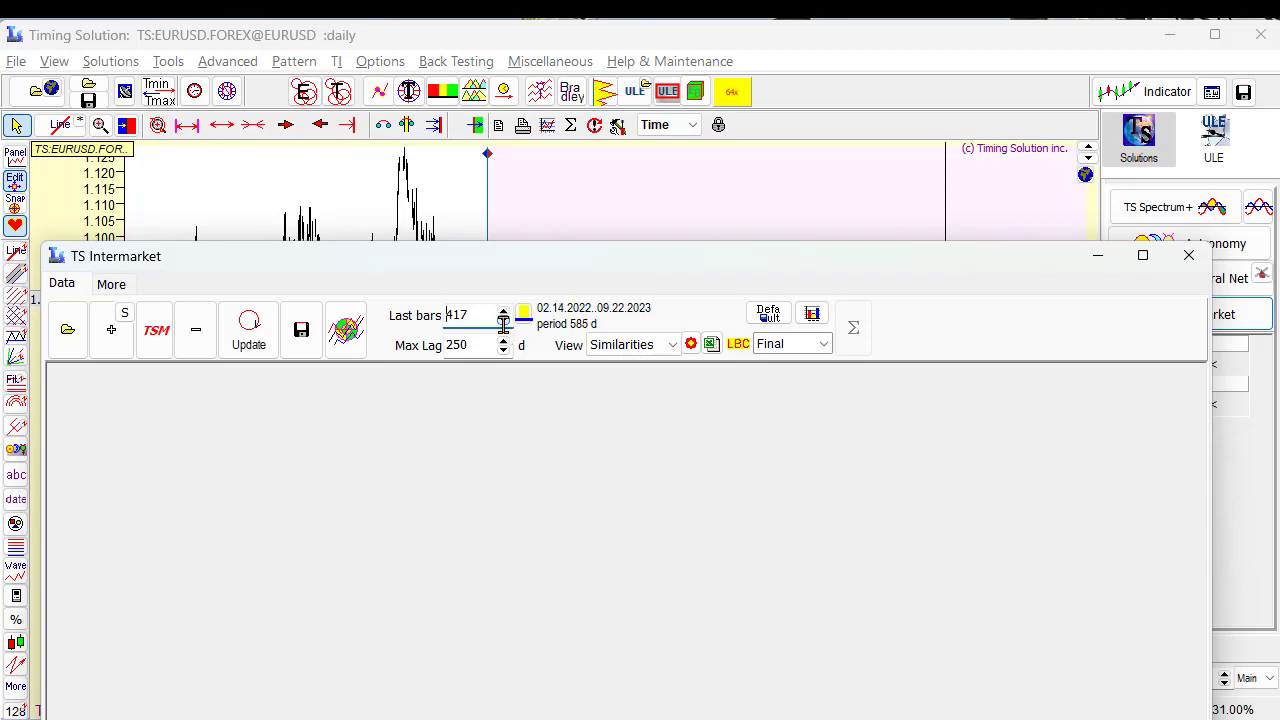
click(503, 320)
Mark the 416-bar analysed span on the EURUSD chart, February 2022 to the last bar.
drag(590, 270, 620, 316)
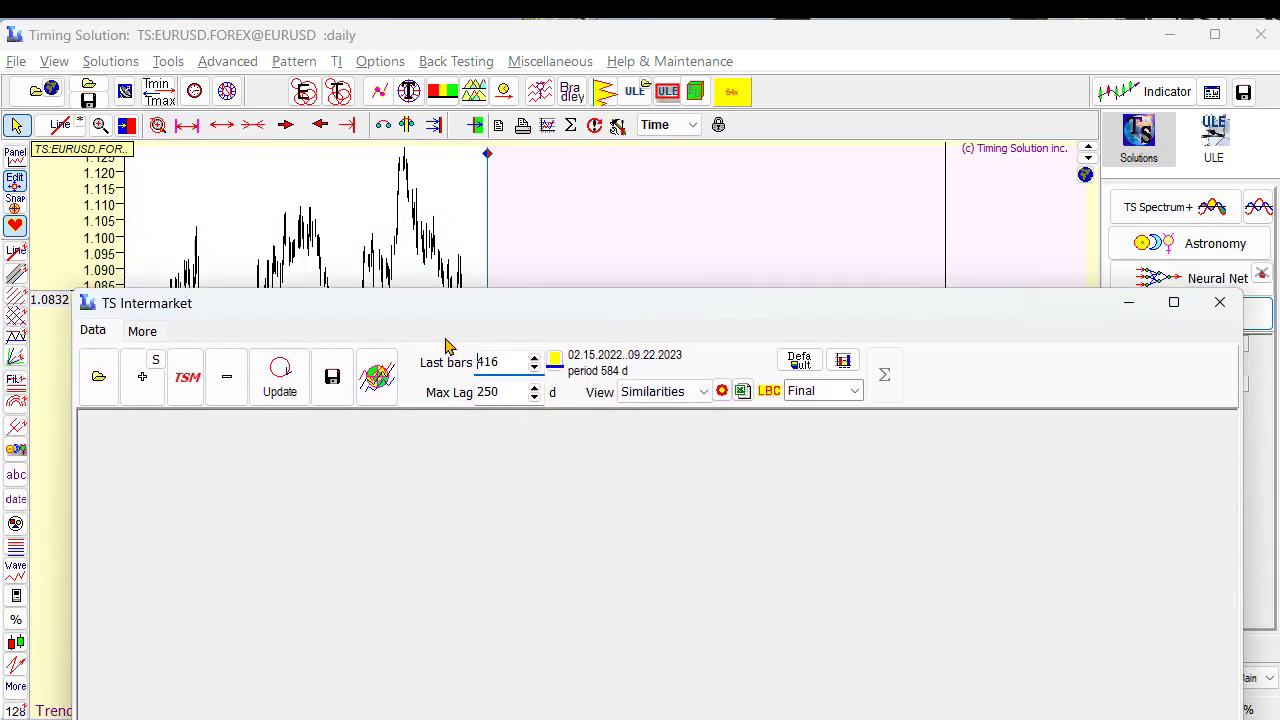
drag(463, 306, 423, 506)
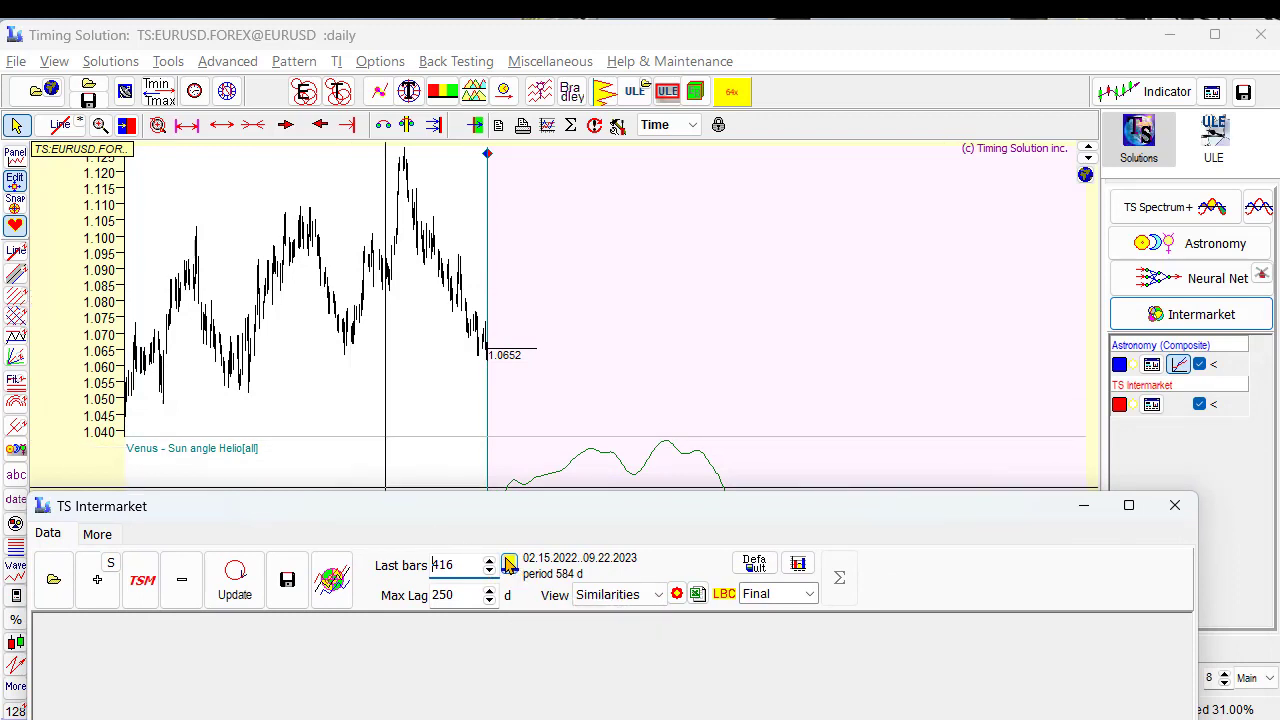
click(510, 565)
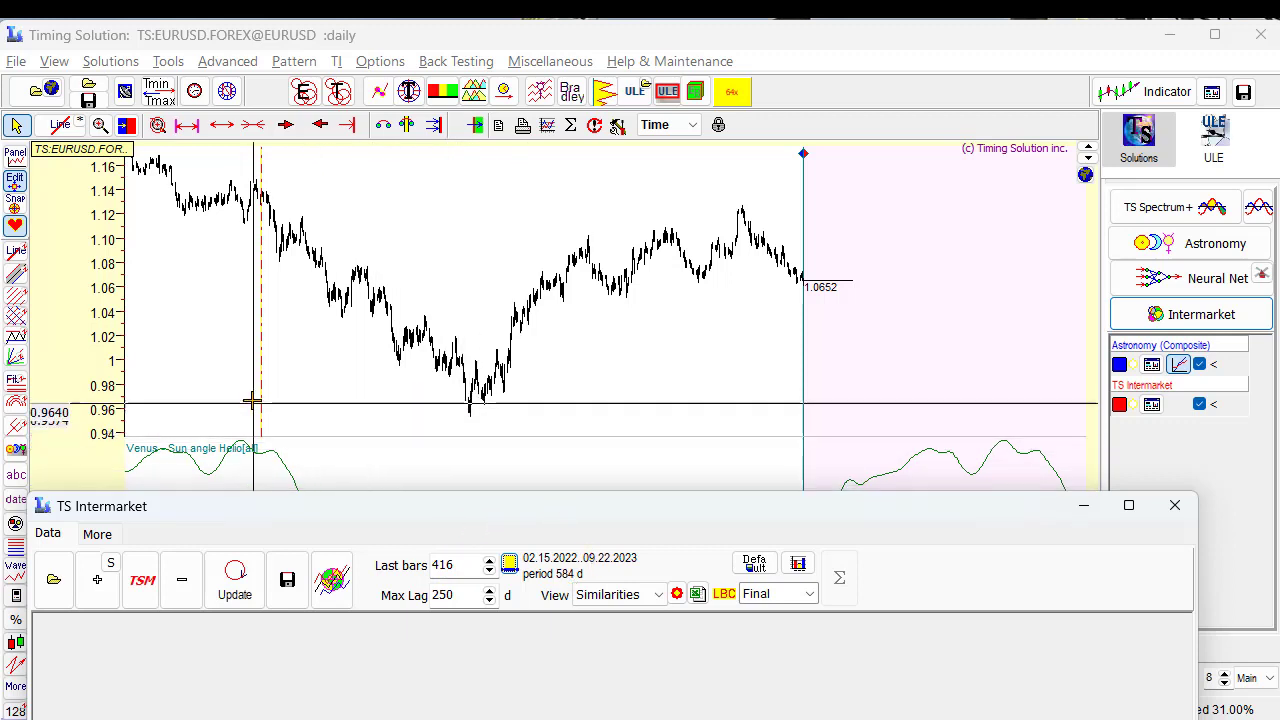
drag(521, 524, 494, 398)
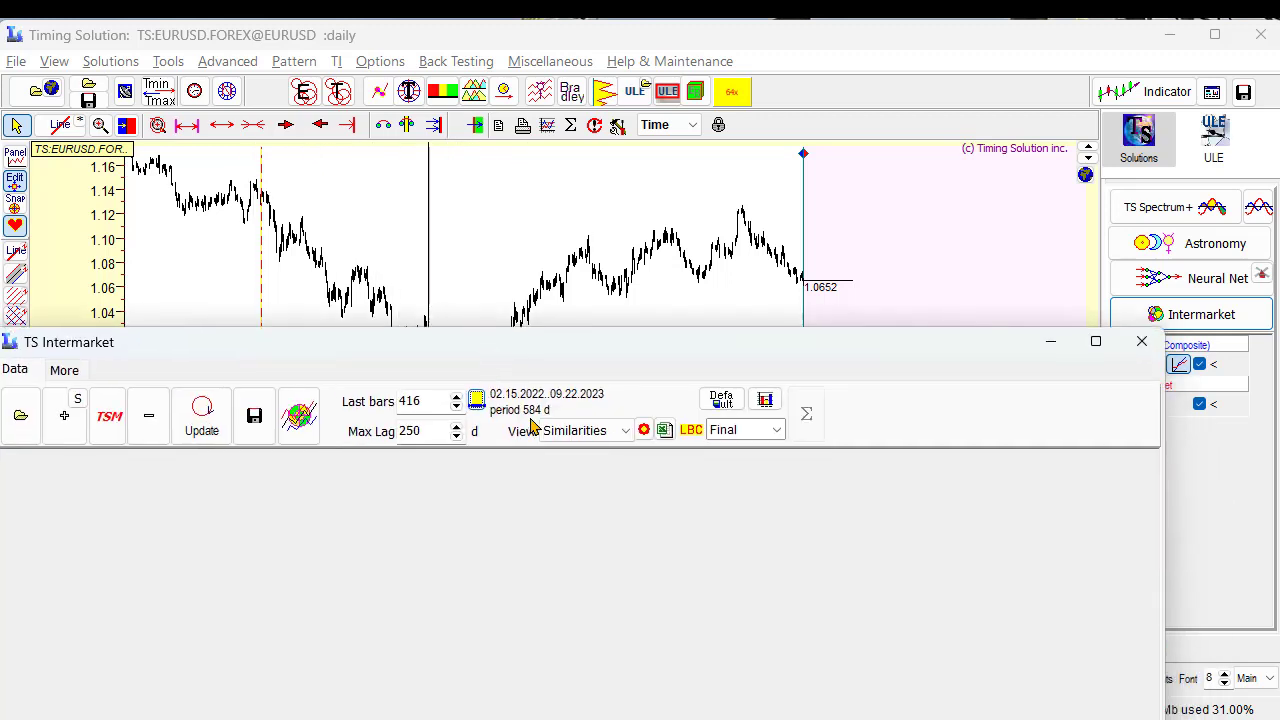
drag(545, 345, 499, 471)
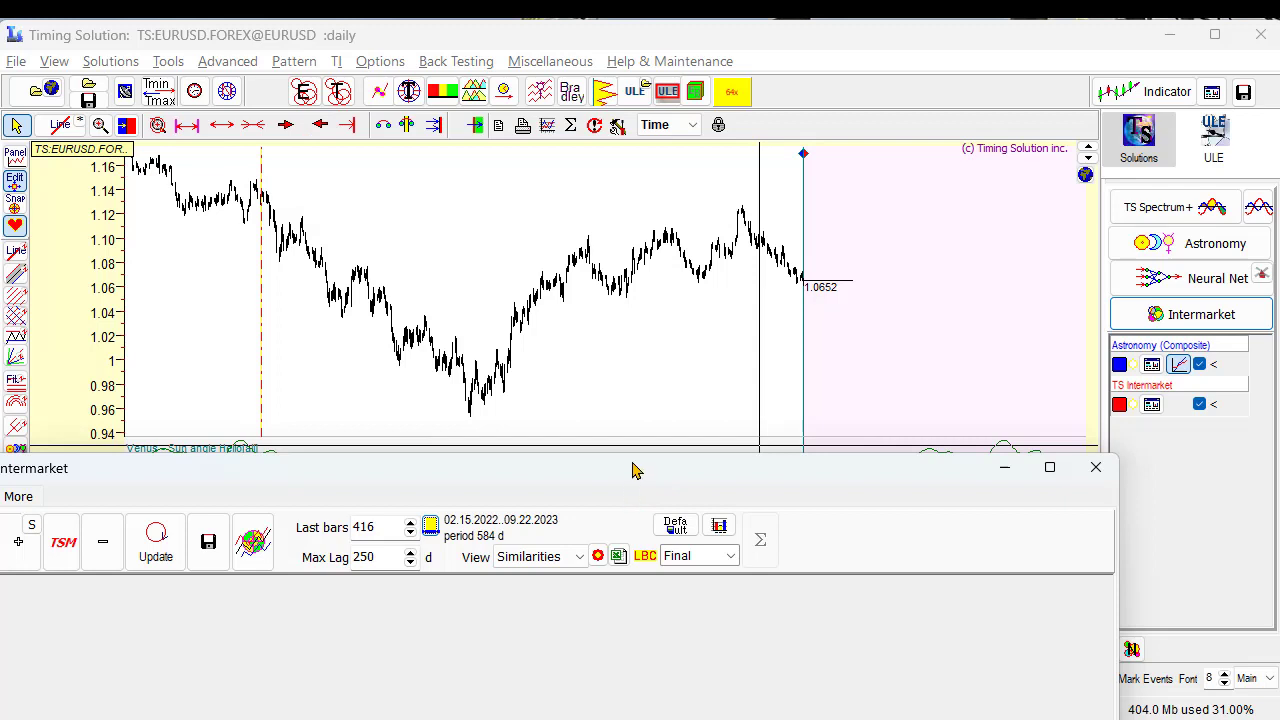
Add a Self similarity row for EURUSD in the Intermarket window.
drag(632, 470, 777, 118)
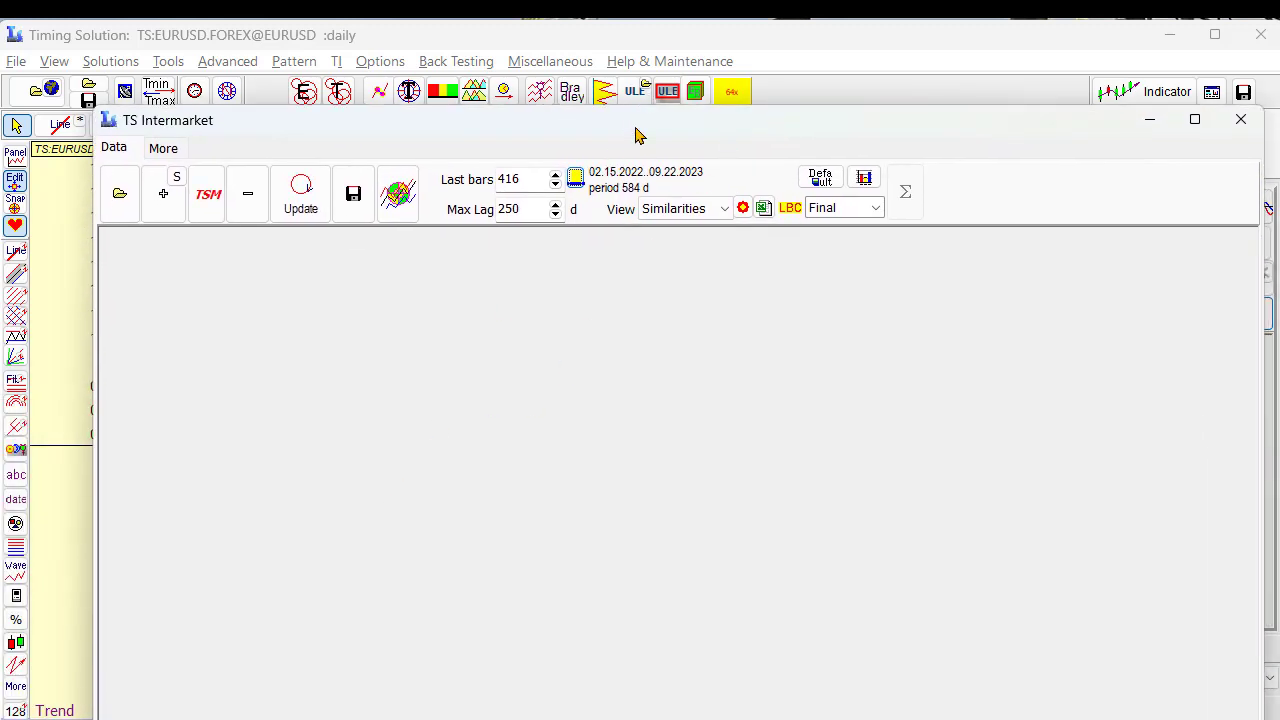
drag(636, 135, 594, 54)
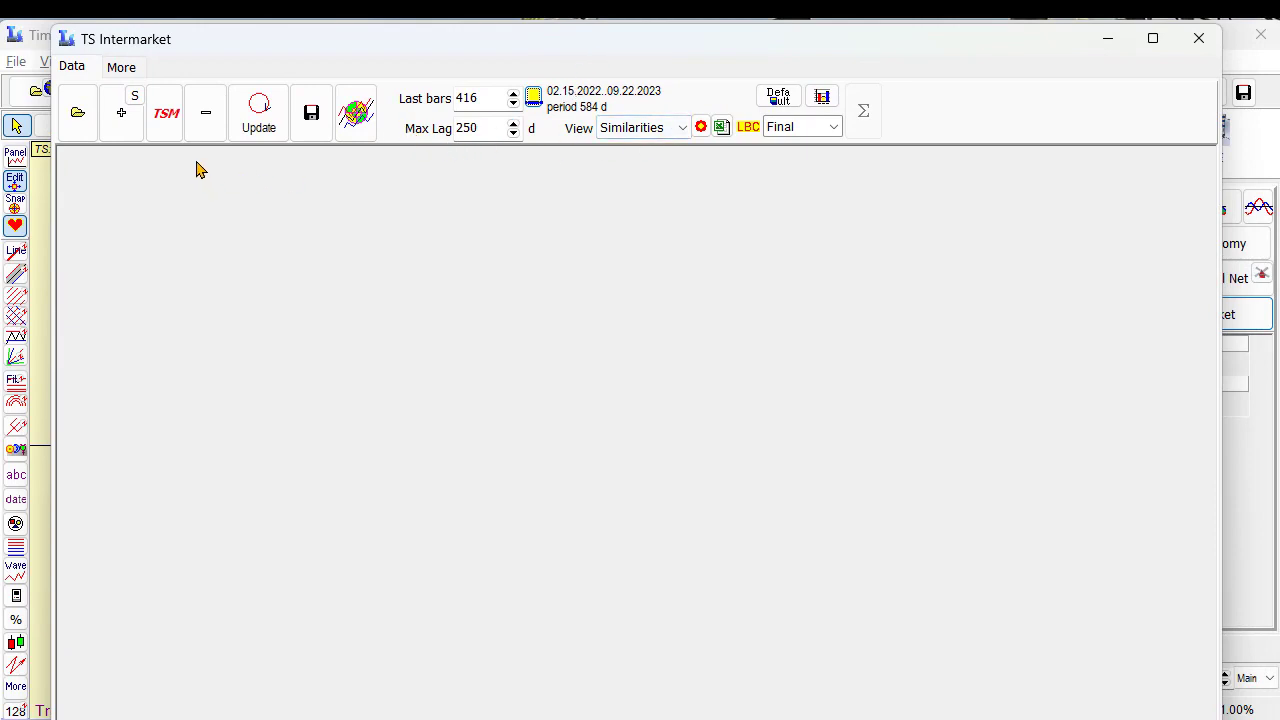
click(136, 100)
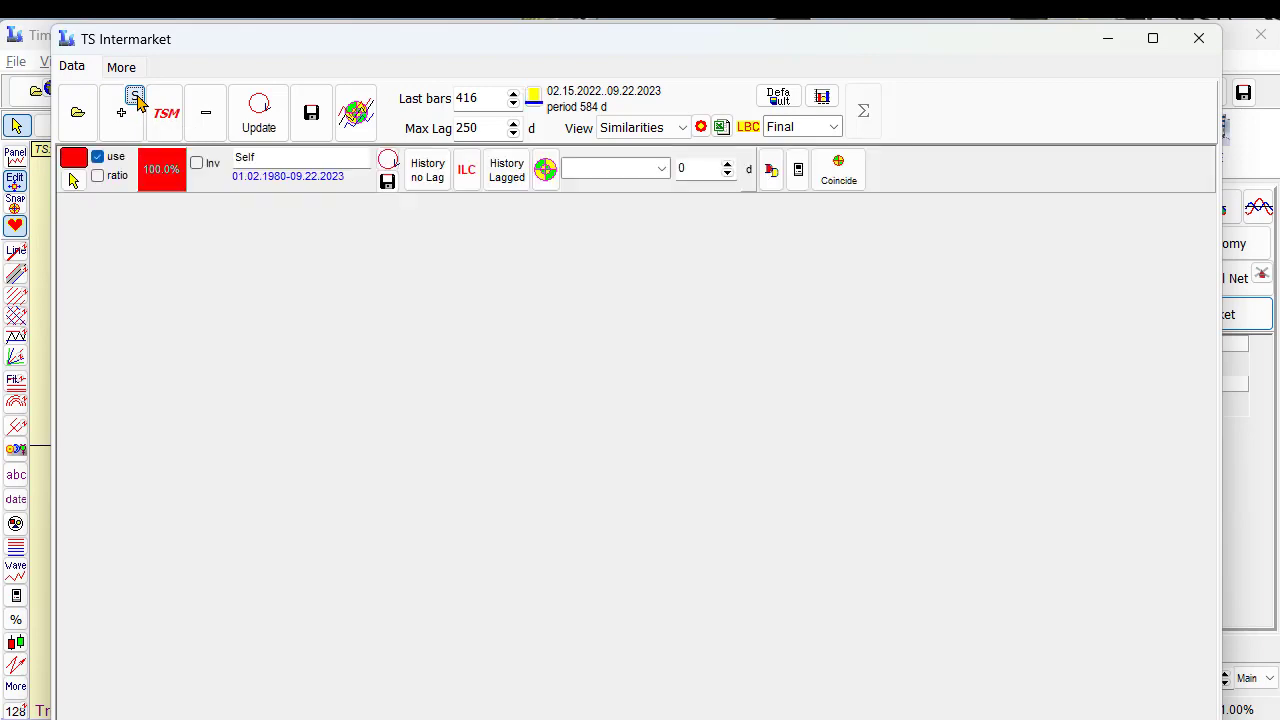
drag(524, 55, 564, 275)
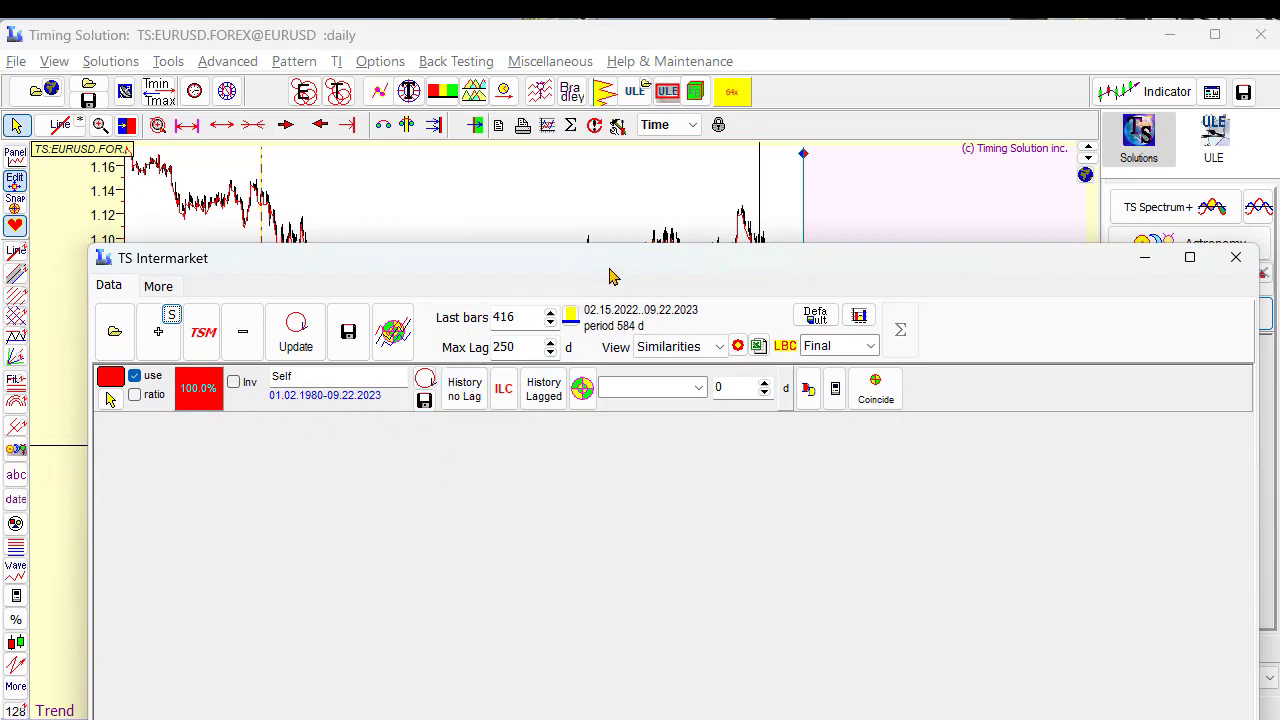
drag(612, 276, 624, 93)
Search similarities with a Custom Period of 584.92 Days, finding 09.09.1983 at 42.0%.
click(595, 205)
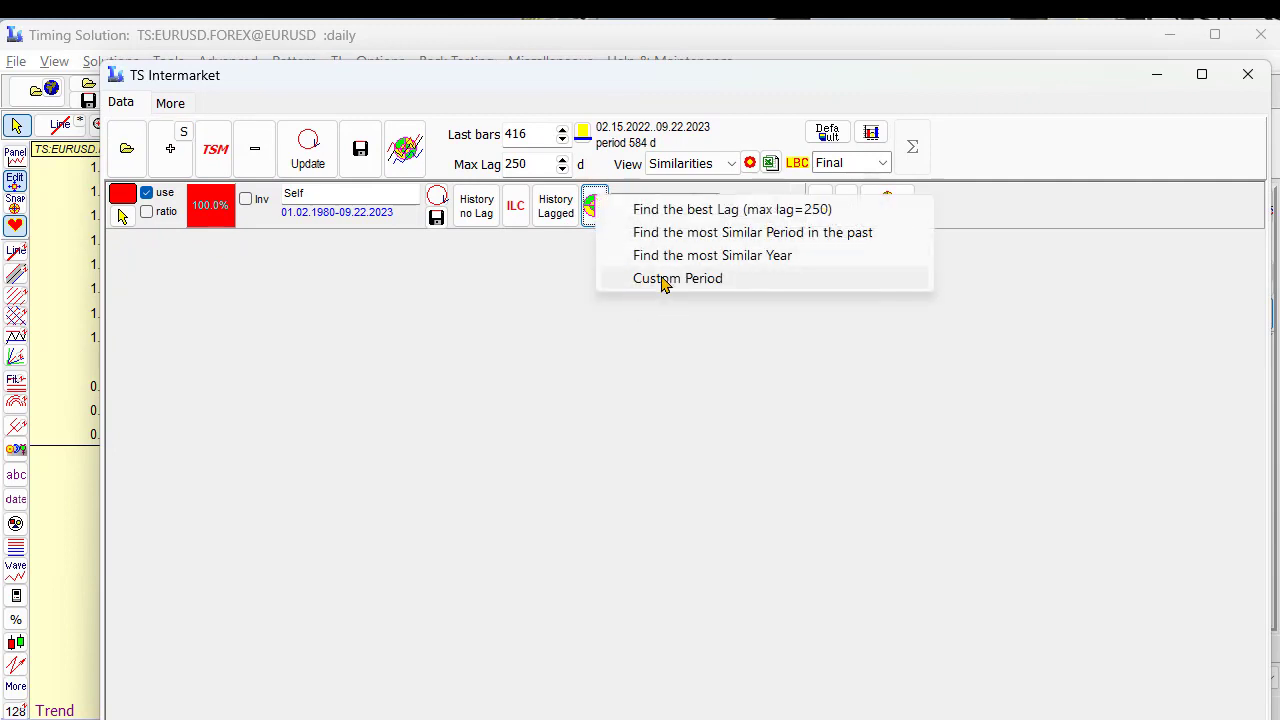
click(665, 280)
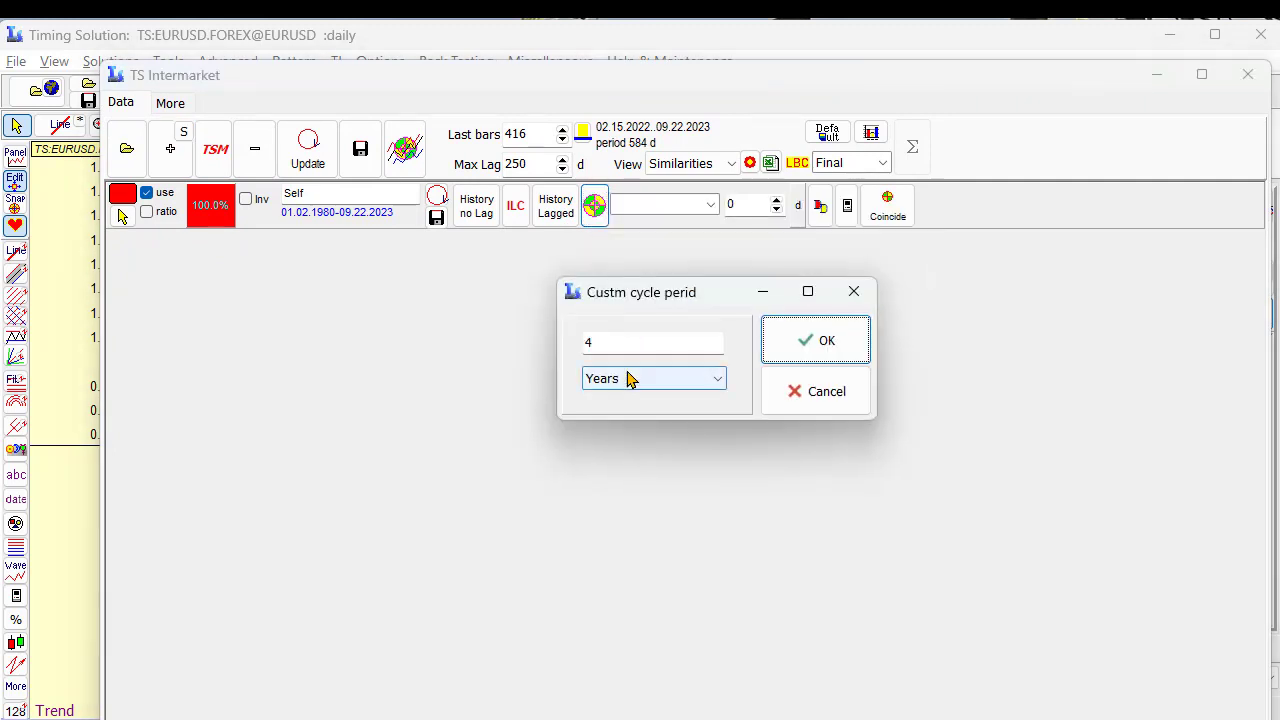
click(713, 389)
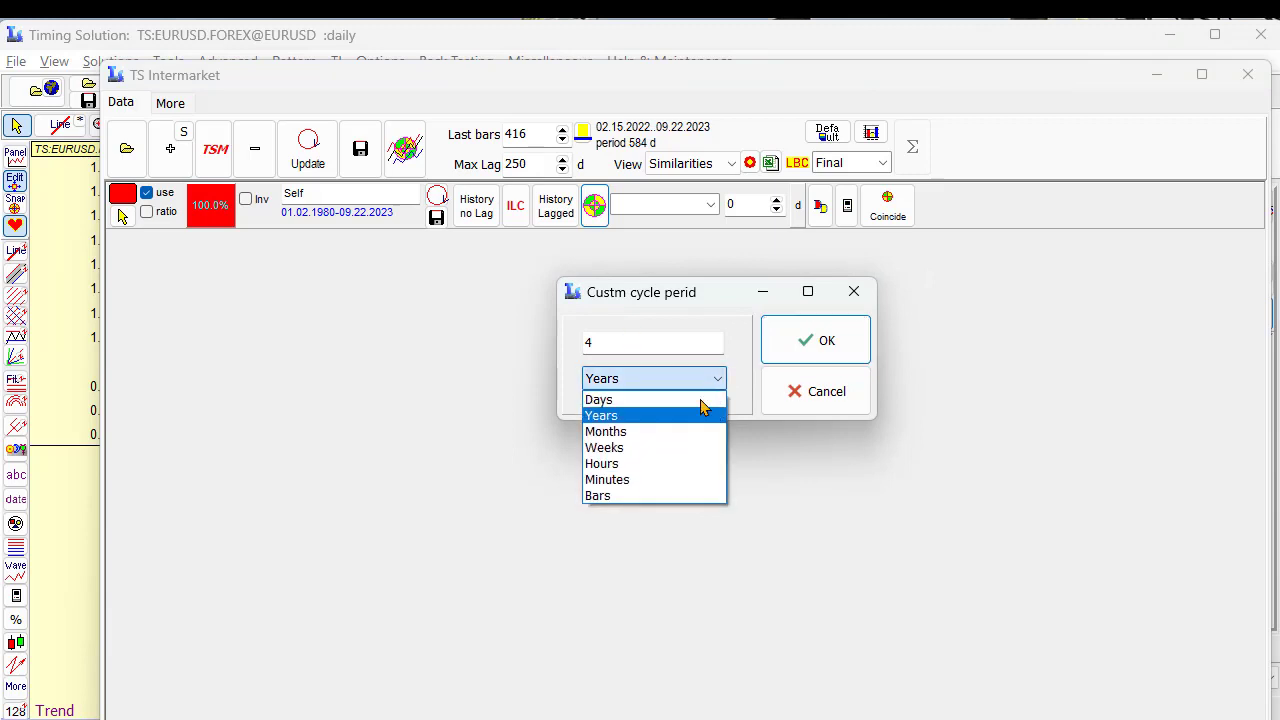
click(638, 400)
double_click(607, 342)
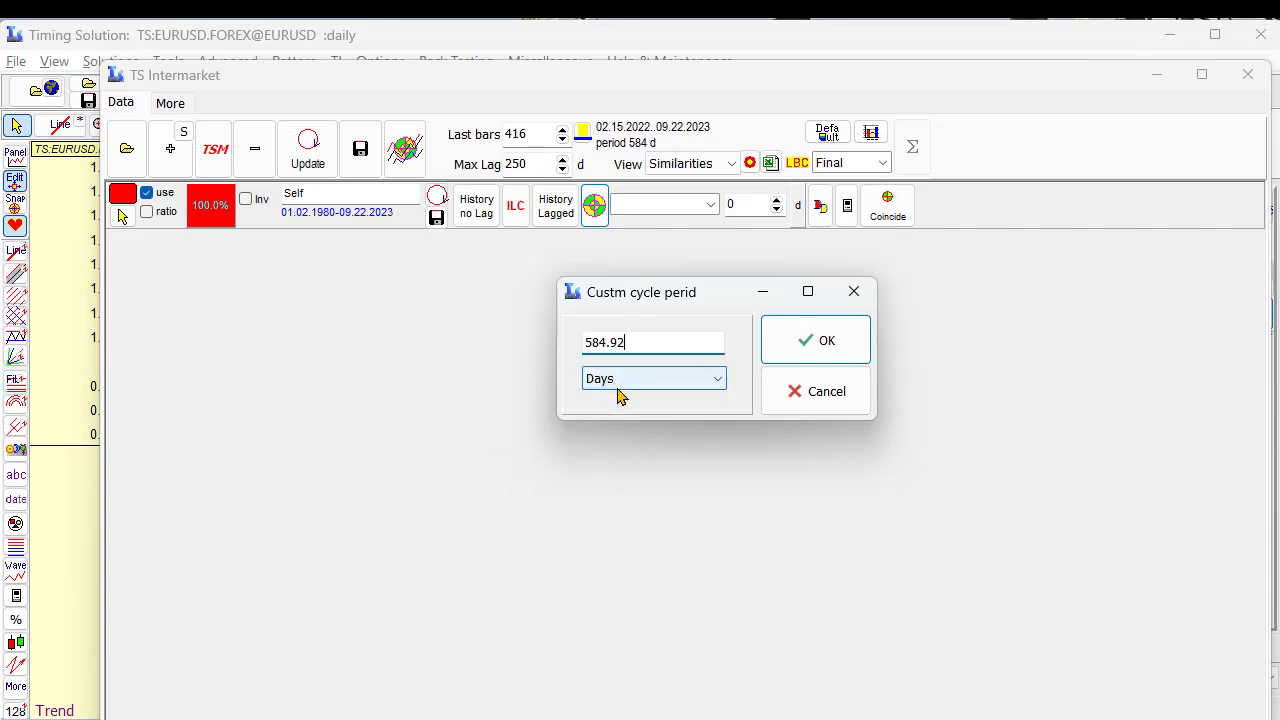
click(828, 340)
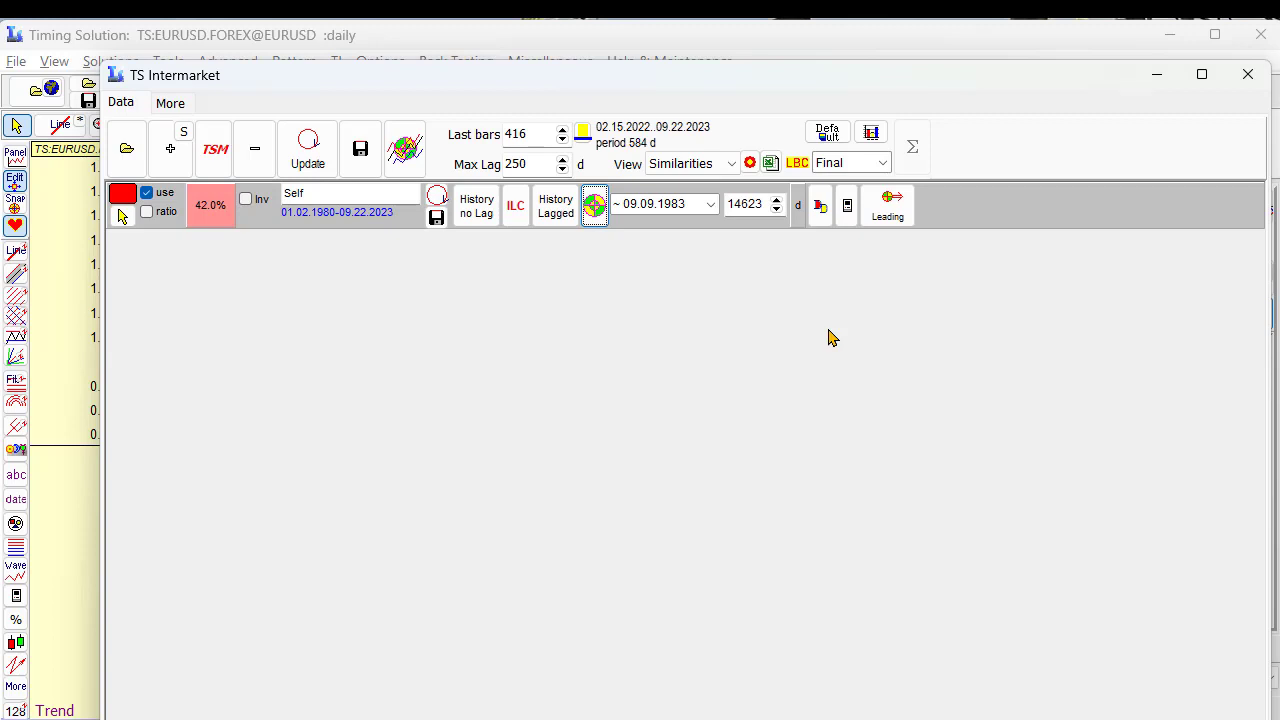
Keep 09.09.1983 as the matching date and check its red analog curve on the chart.
click(711, 204)
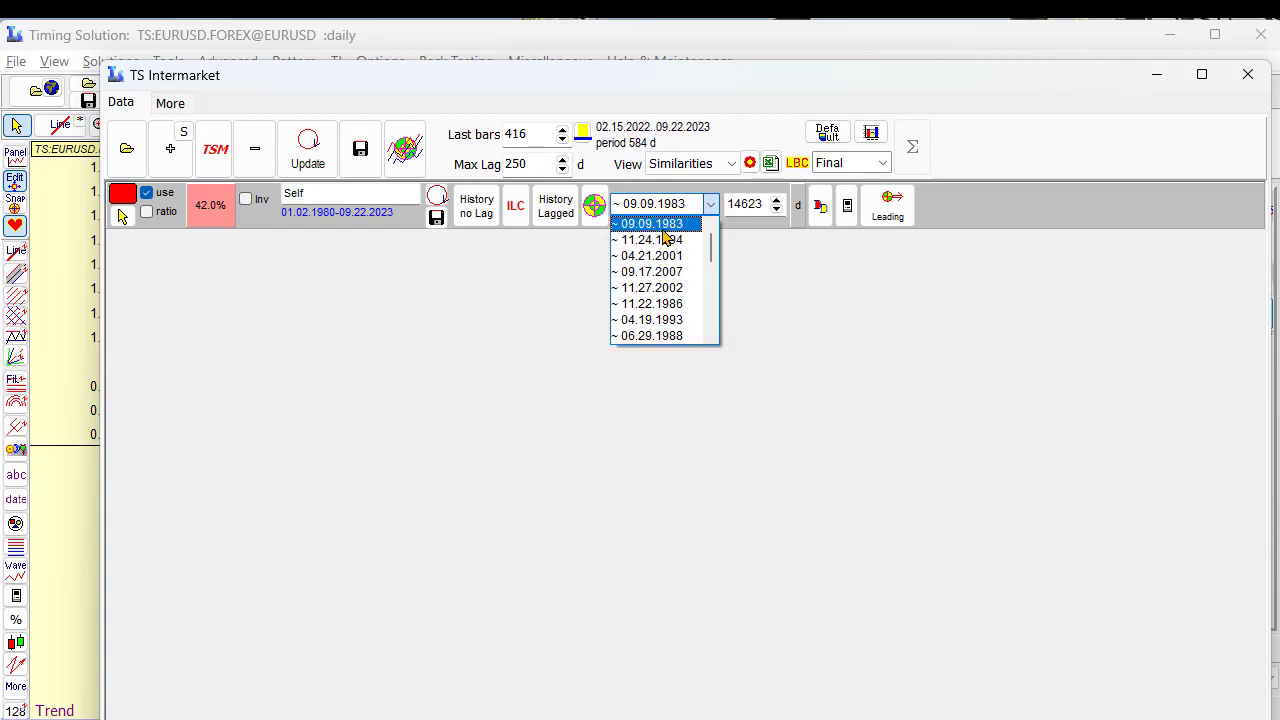
click(664, 228)
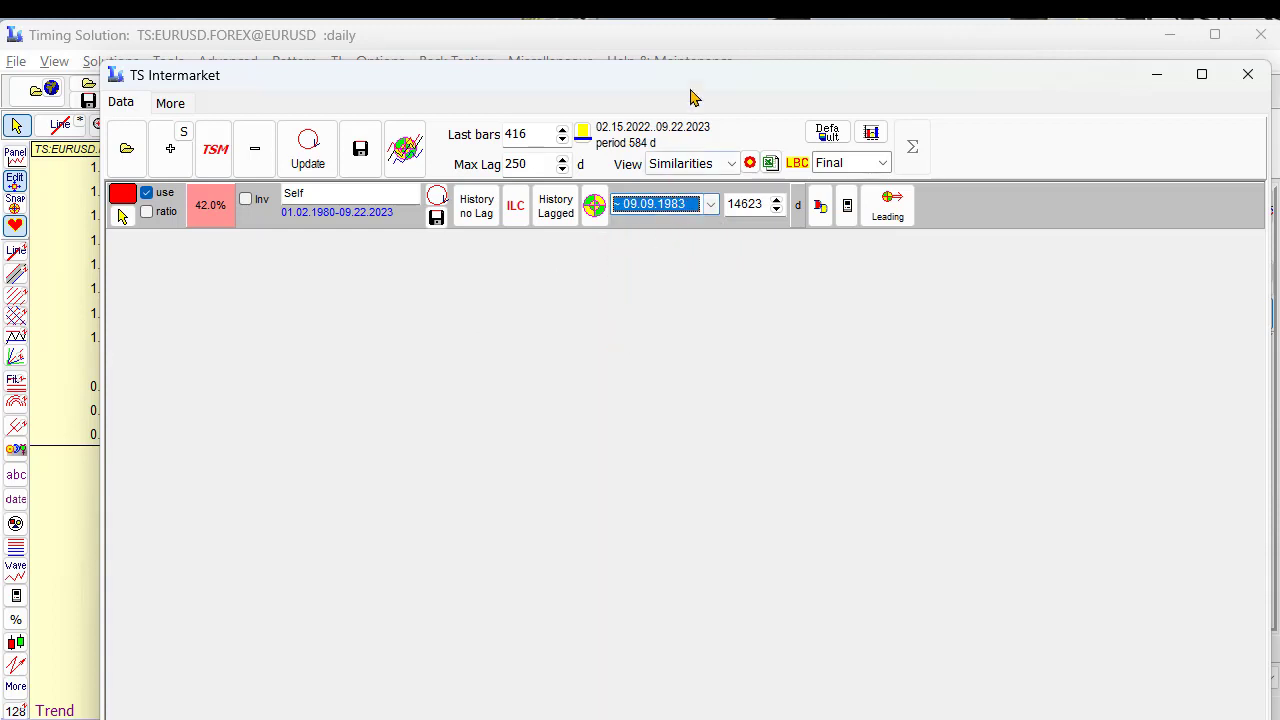
drag(694, 80, 666, 512)
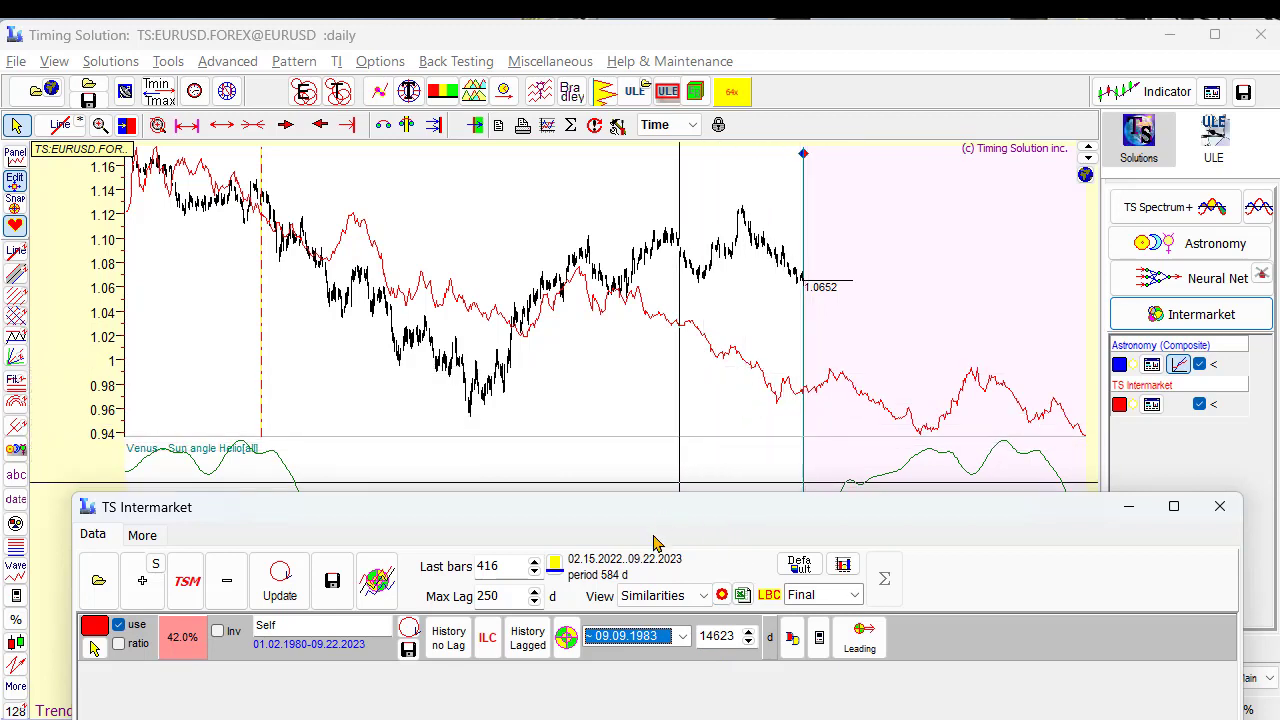
drag(663, 514, 727, 291)
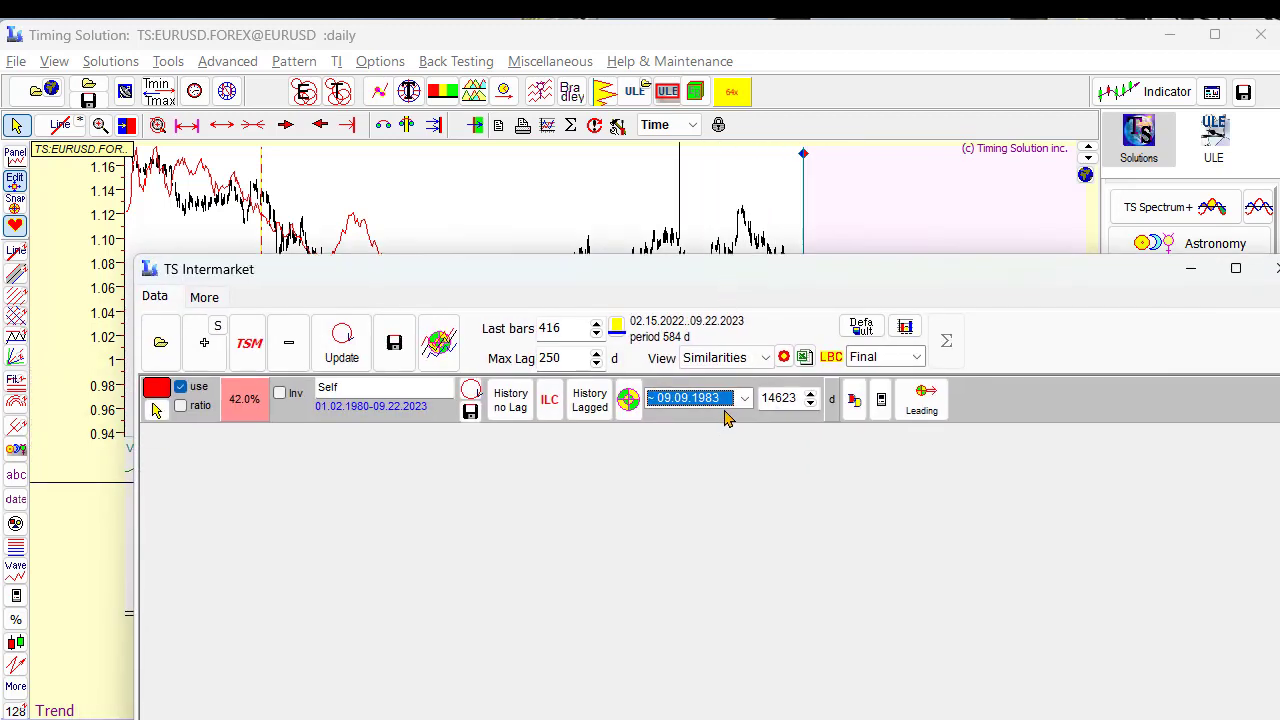
Change the matching date to 11.24.1994 (28.1%, 10529 days back).
click(742, 400)
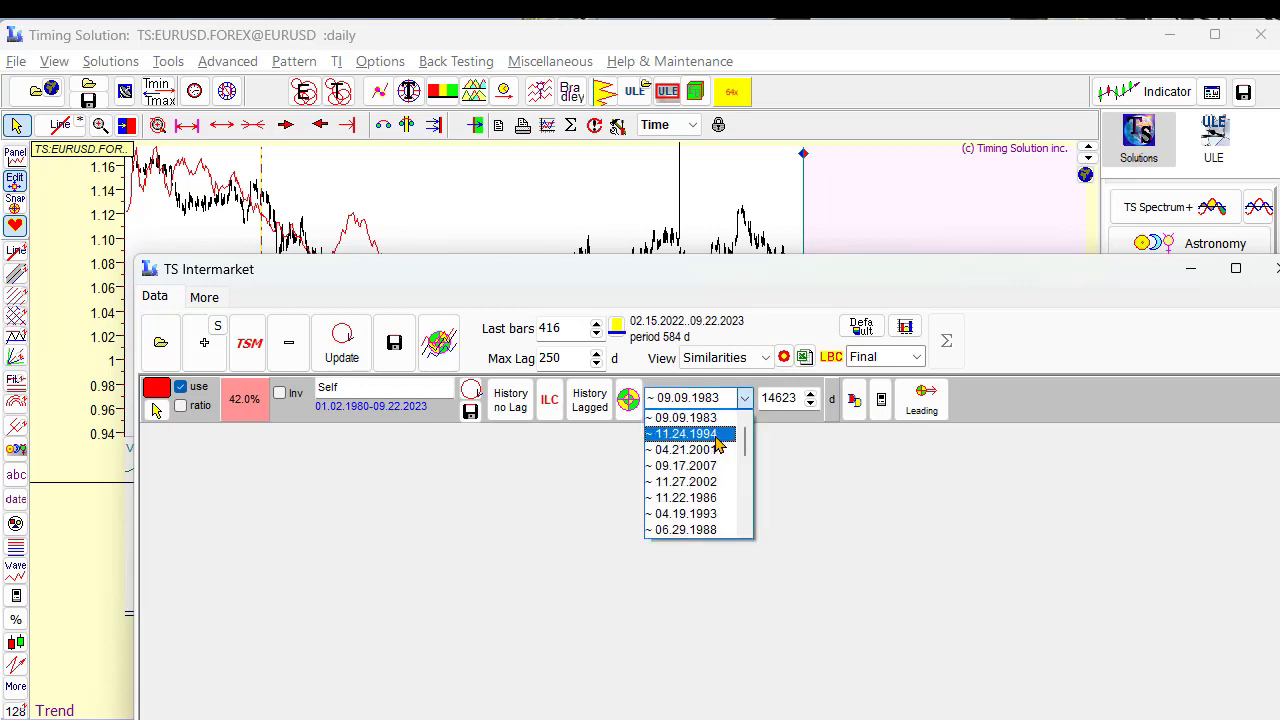
click(716, 436)
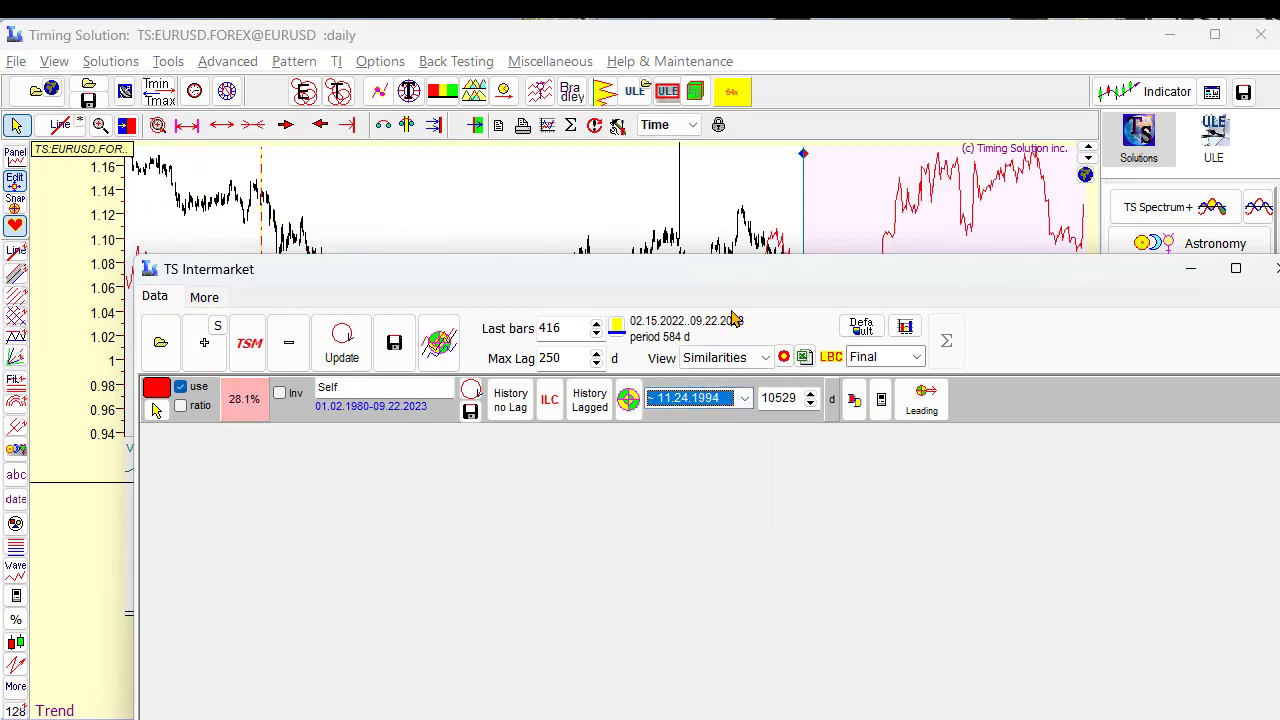
drag(743, 272, 728, 240)
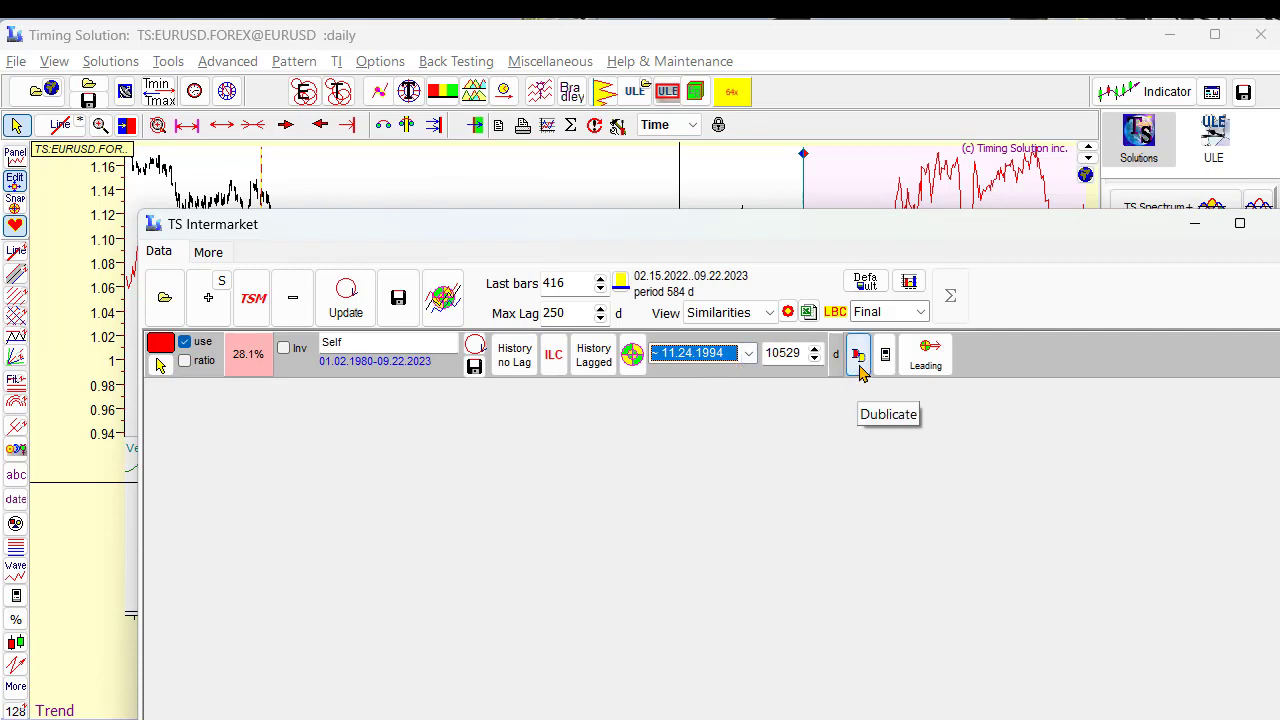
click(860, 368)
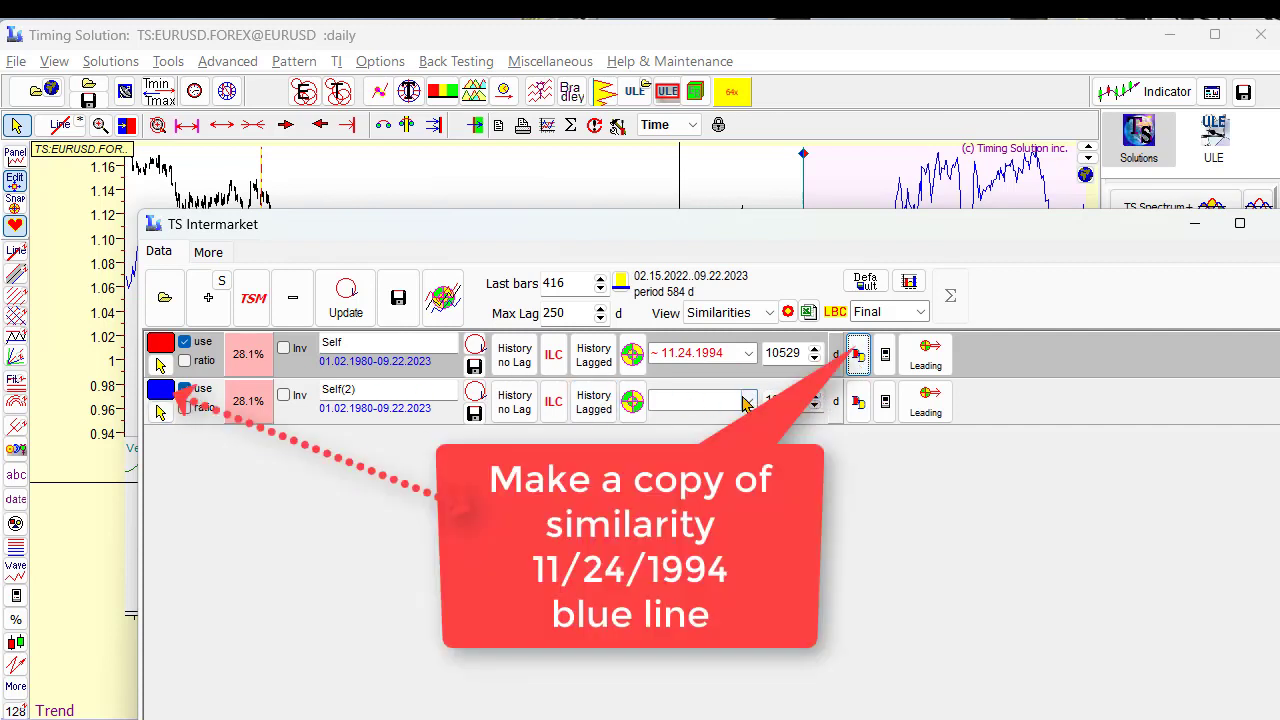
click(750, 355)
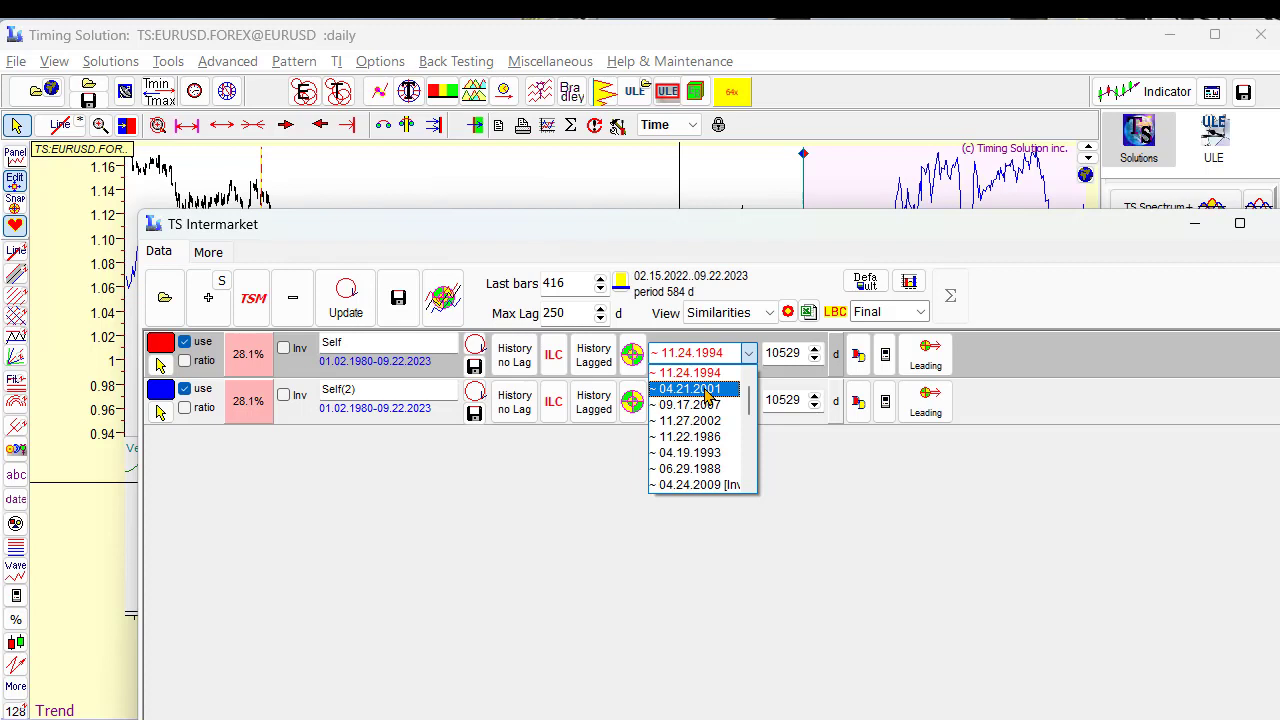
click(708, 395)
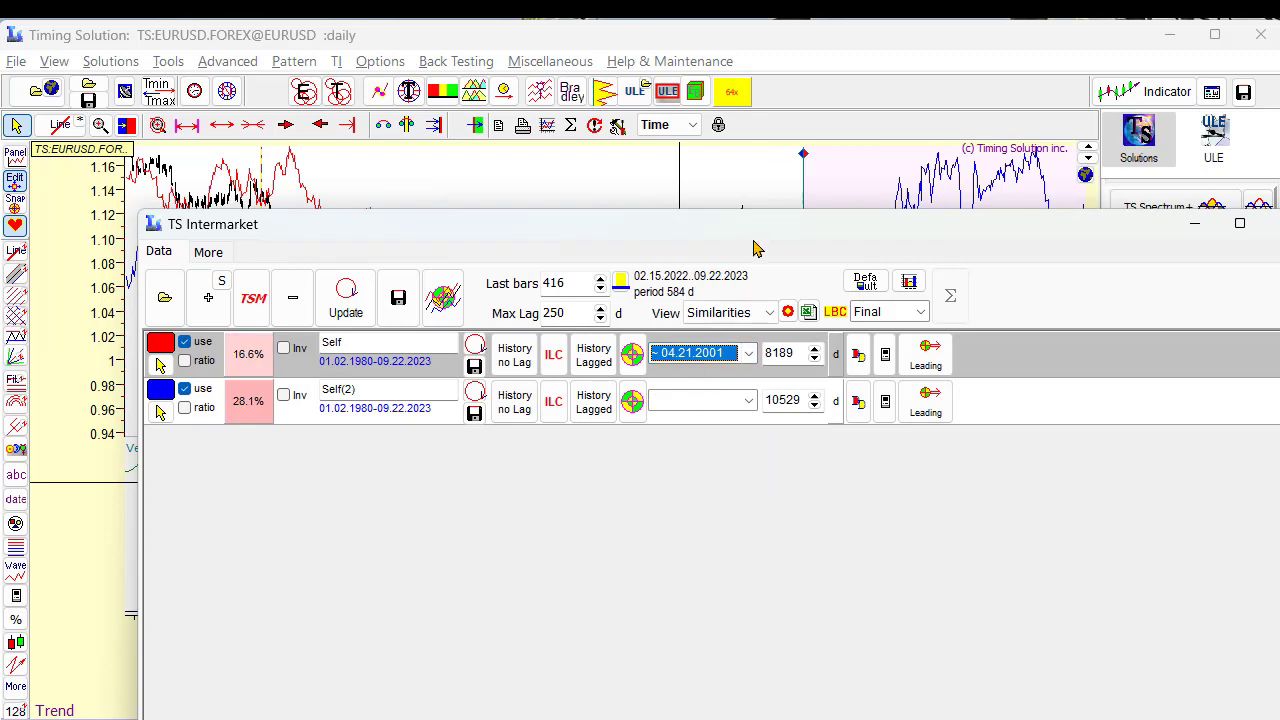
drag(755, 248, 737, 520)
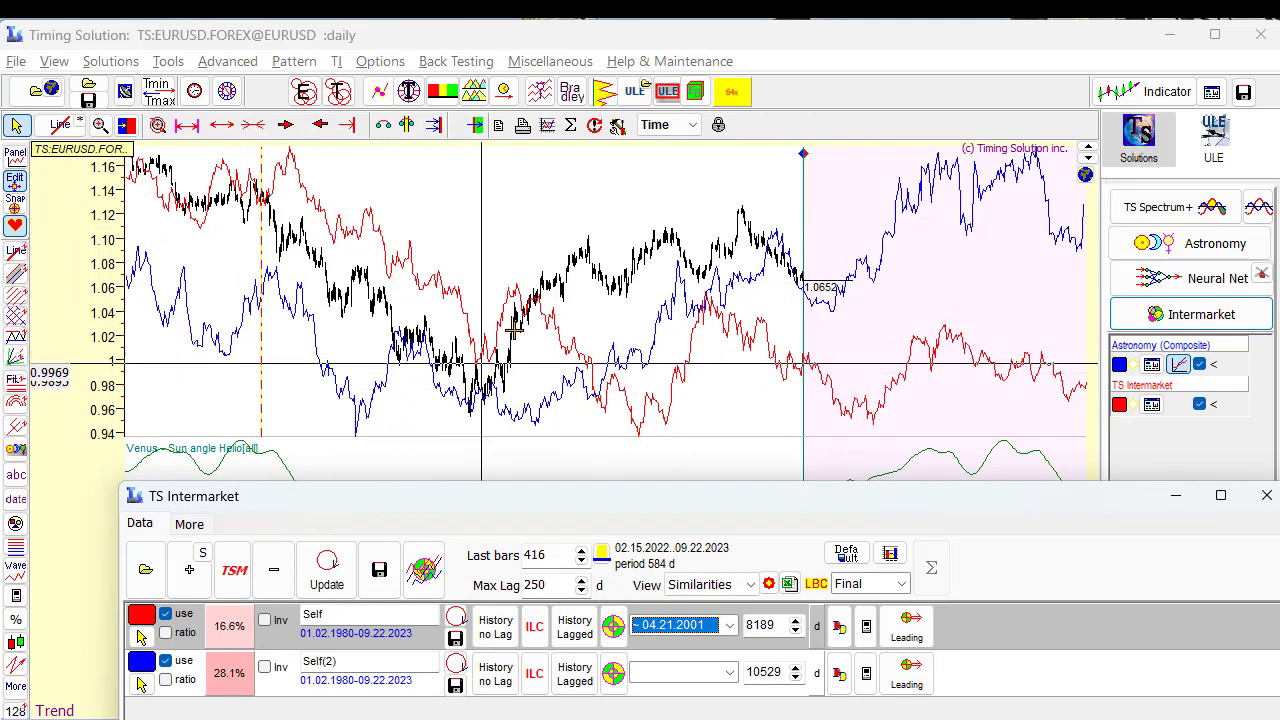
drag(715, 497, 673, 291)
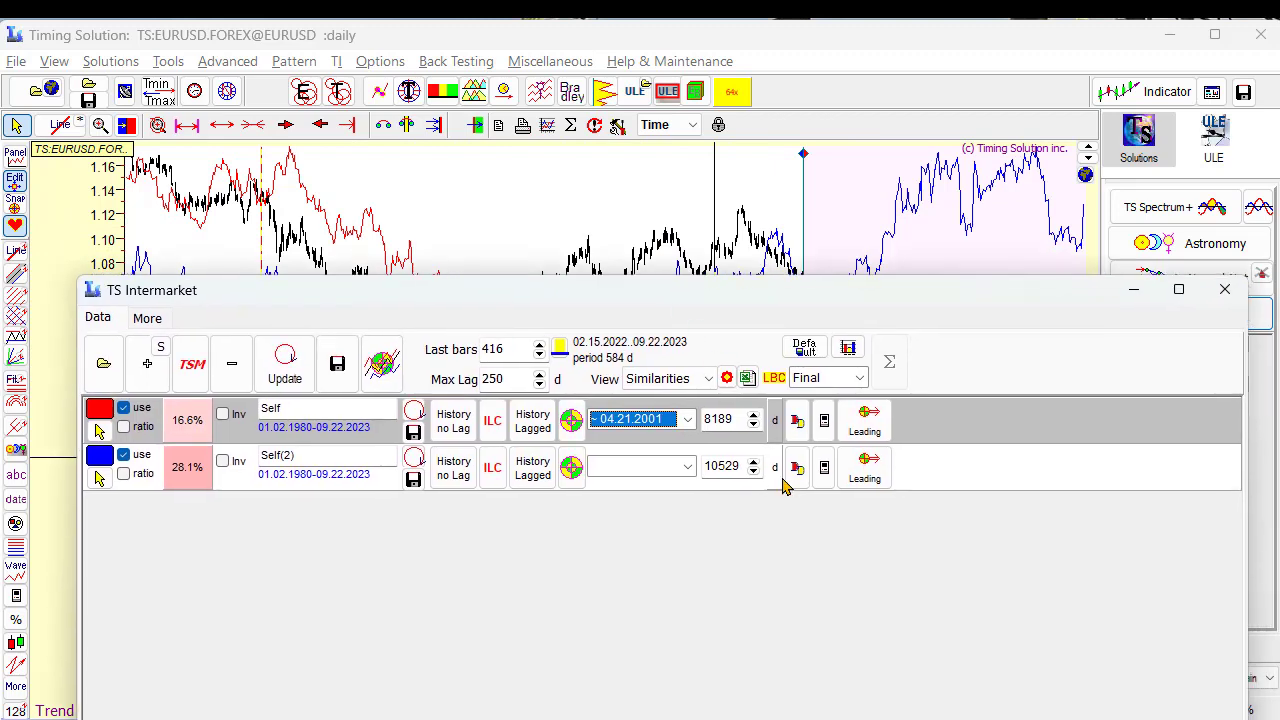
Keep 04.21.2001 as green Self(3) and try 09.17.2007 for the red similarity line.
click(797, 421)
click(688, 419)
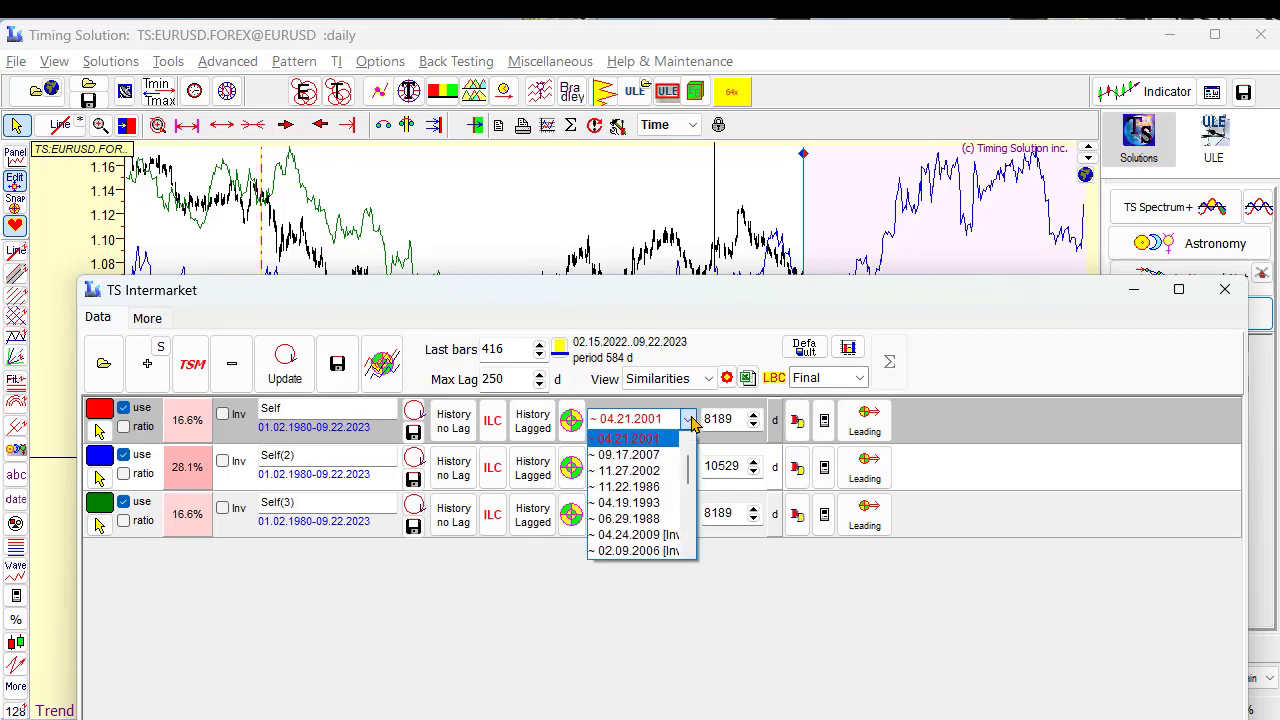
click(630, 455)
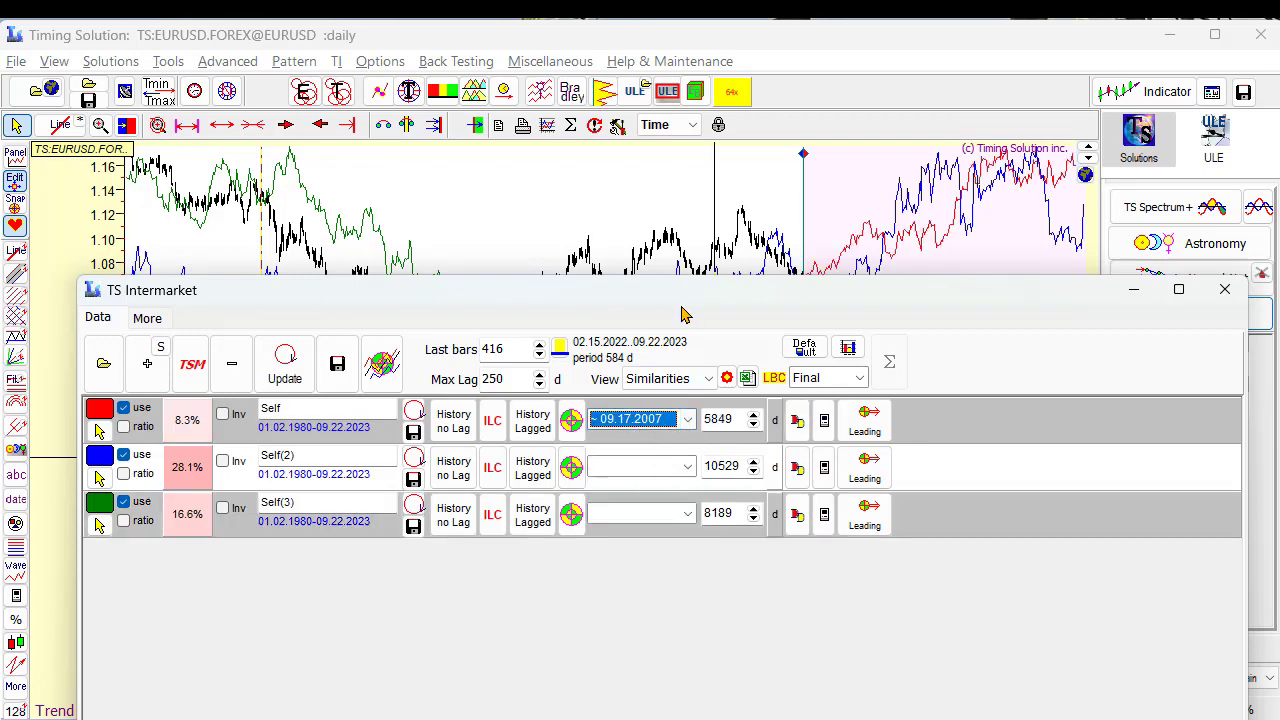
drag(680, 313, 665, 635)
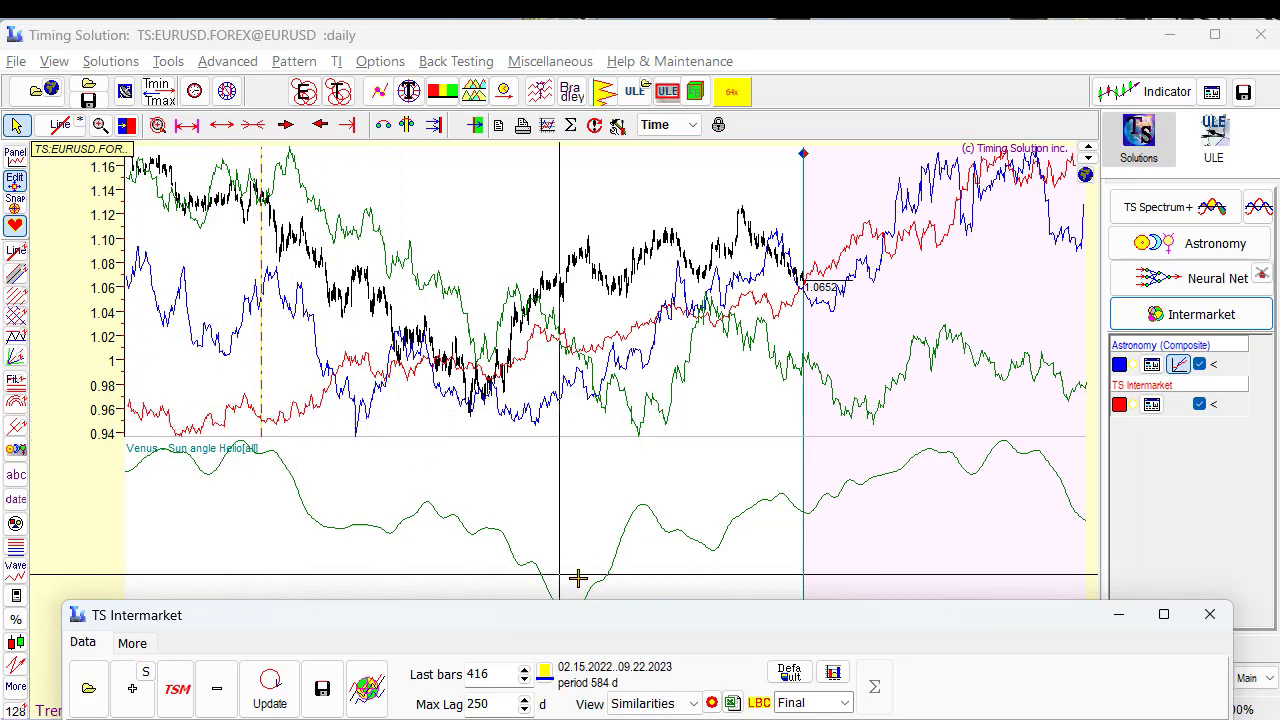
drag(578, 615, 578, 330)
click(672, 458)
Try the 11.27.2002 similarity for the red line and check its curve on the chart.
click(664, 497)
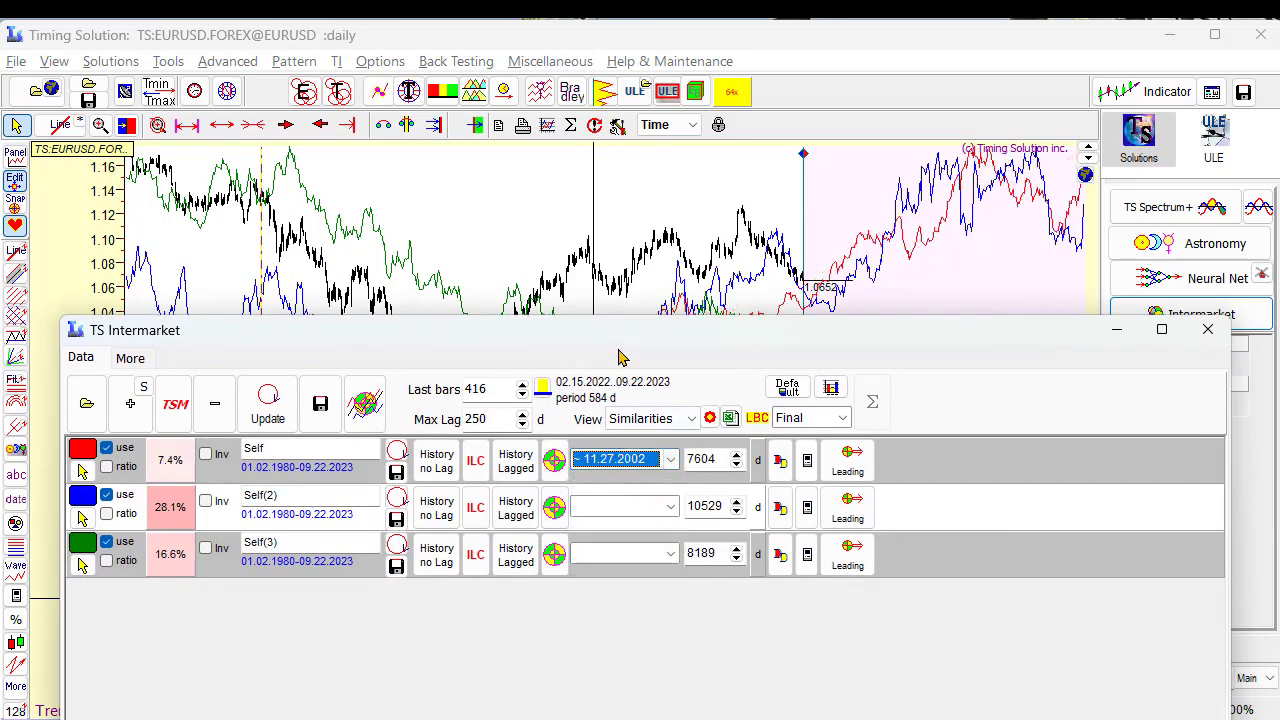
drag(618, 336, 609, 252)
click(664, 375)
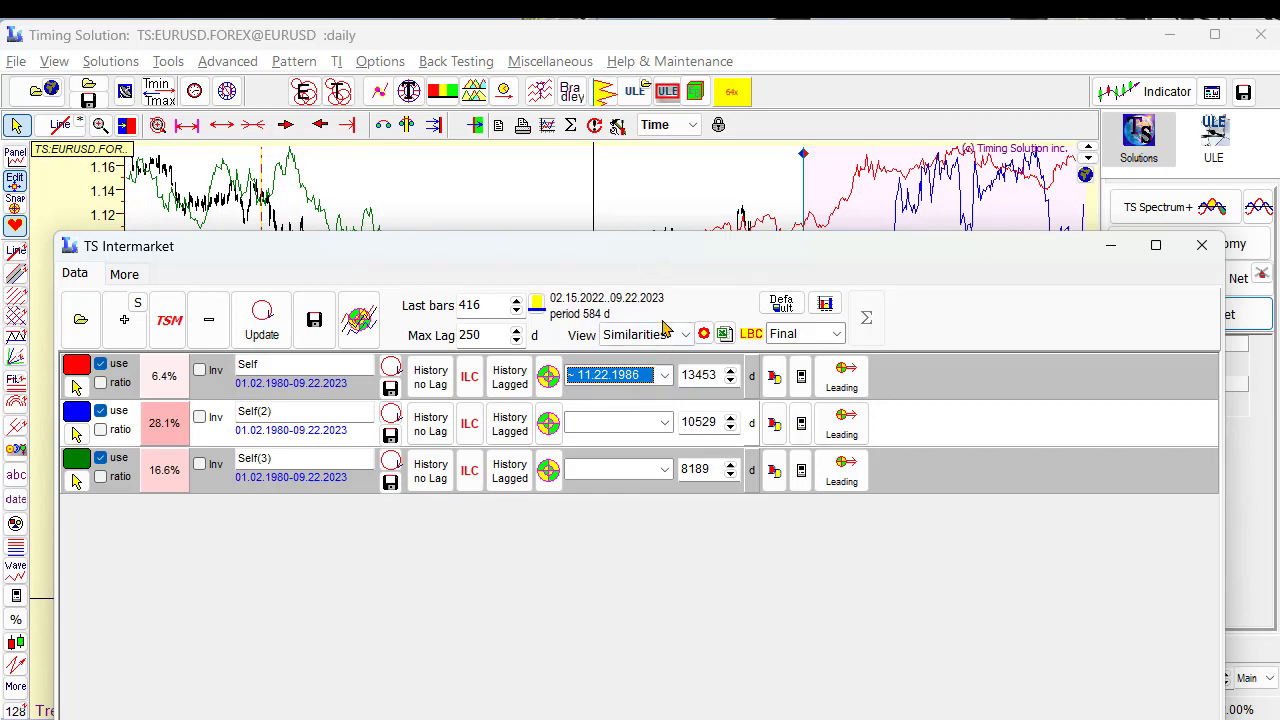
drag(666, 266, 686, 246)
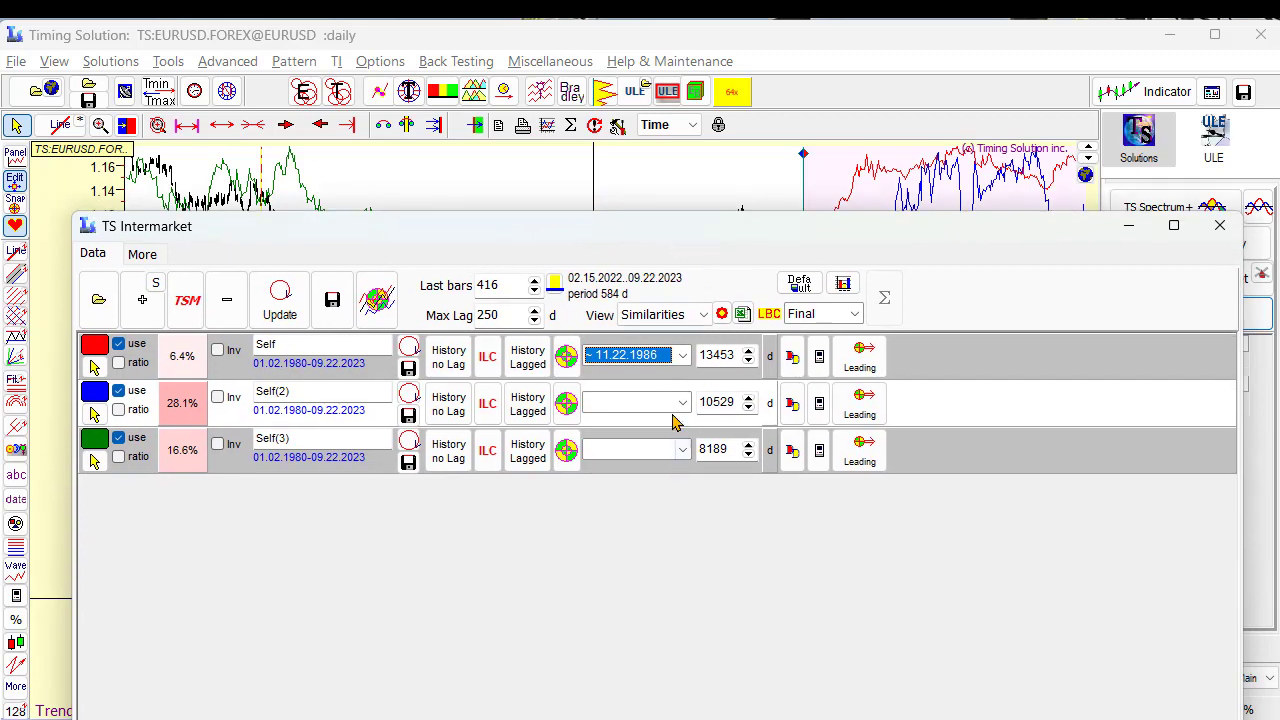
Try the 04.19.1993 and then 06.29.1988 similarities for the red line.
click(682, 355)
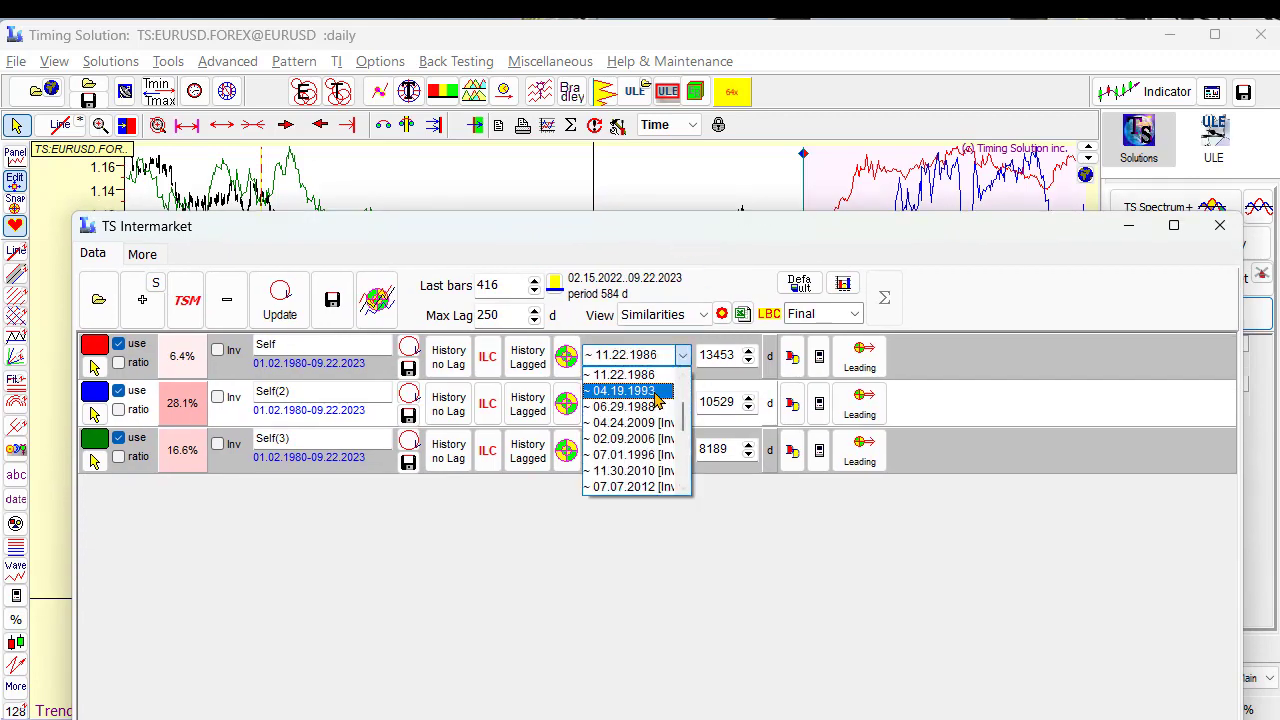
click(657, 392)
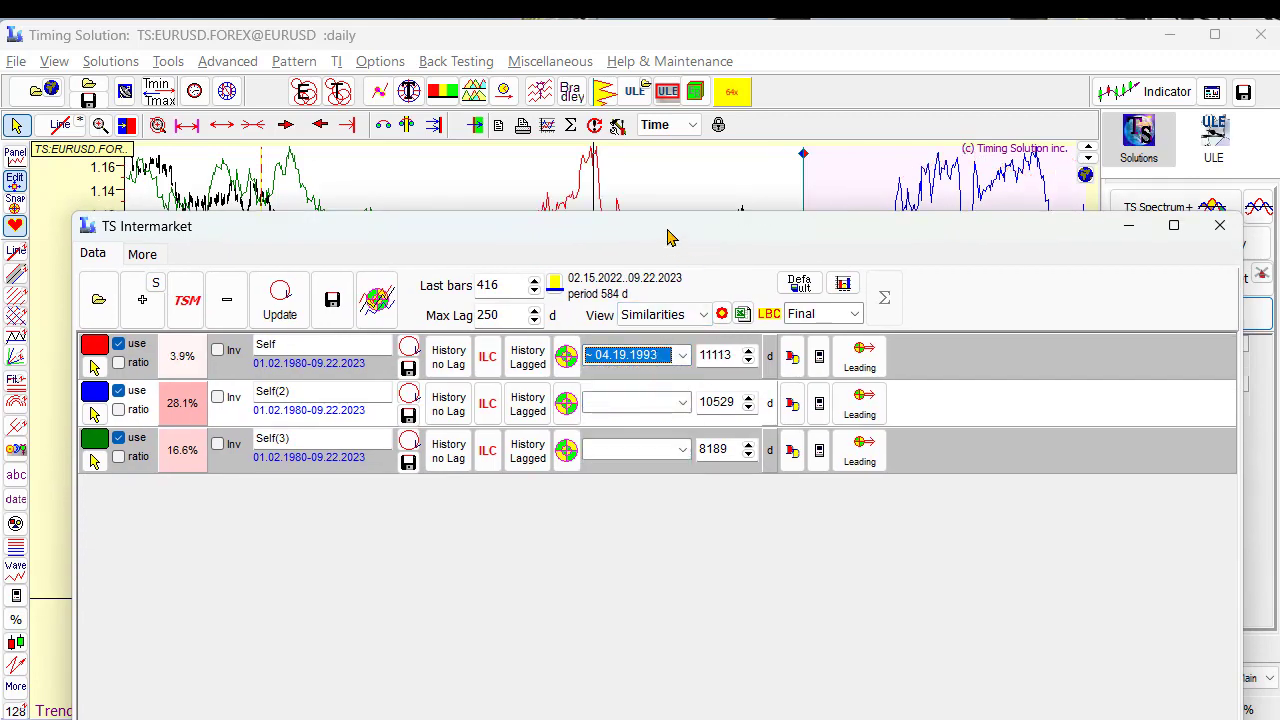
drag(670, 237, 650, 258)
click(660, 383)
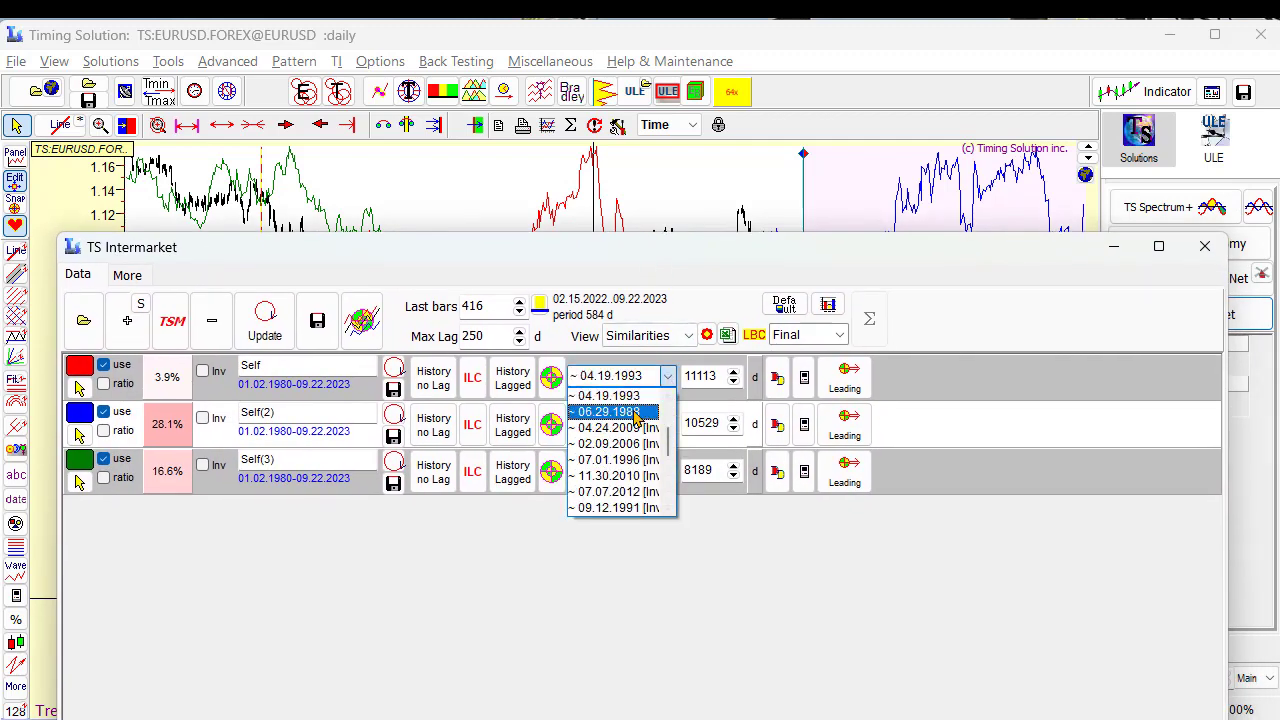
click(636, 412)
drag(670, 252, 607, 262)
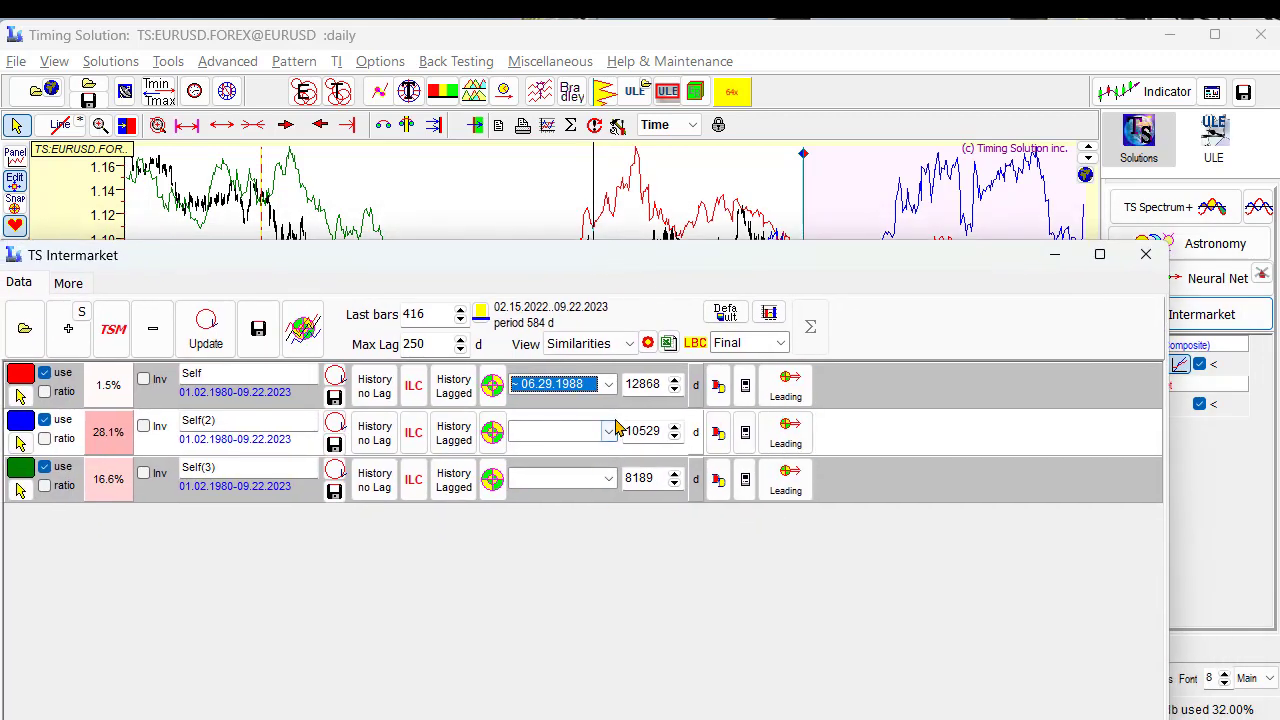
Settle the red line on 09.09.1983 (42.0%) and view all three curves over EURUSD.
click(609, 385)
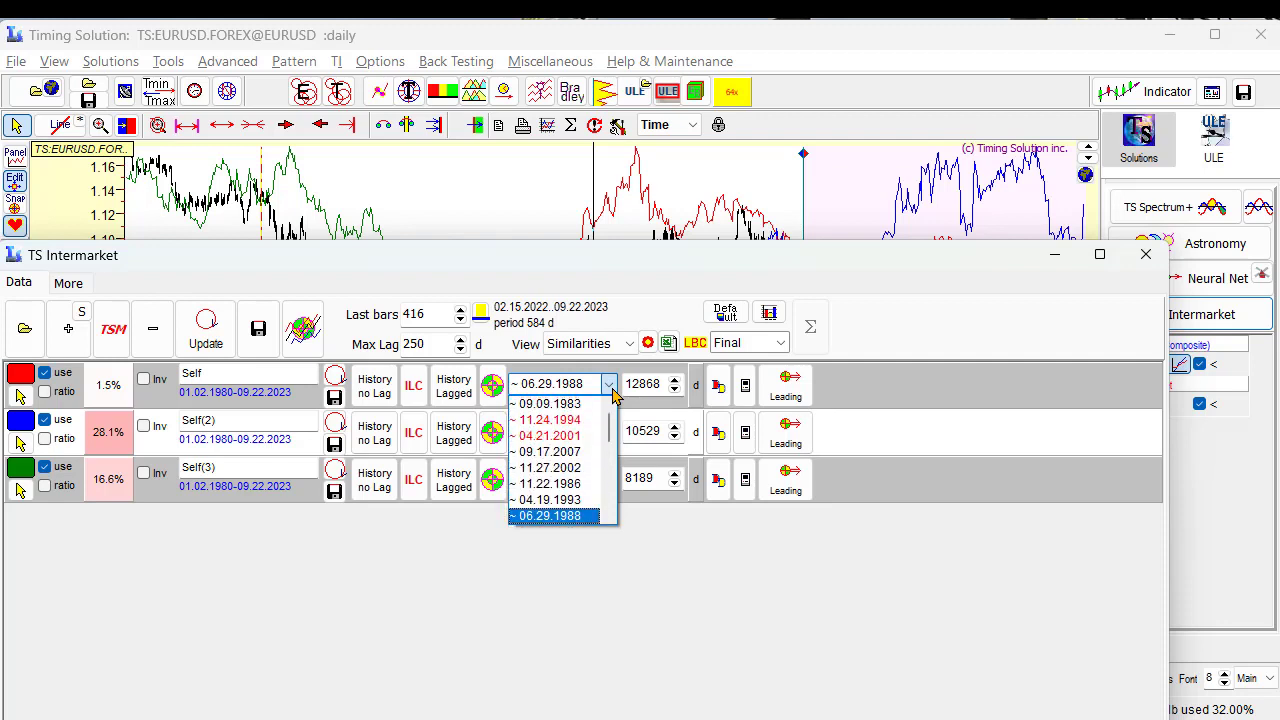
click(553, 406)
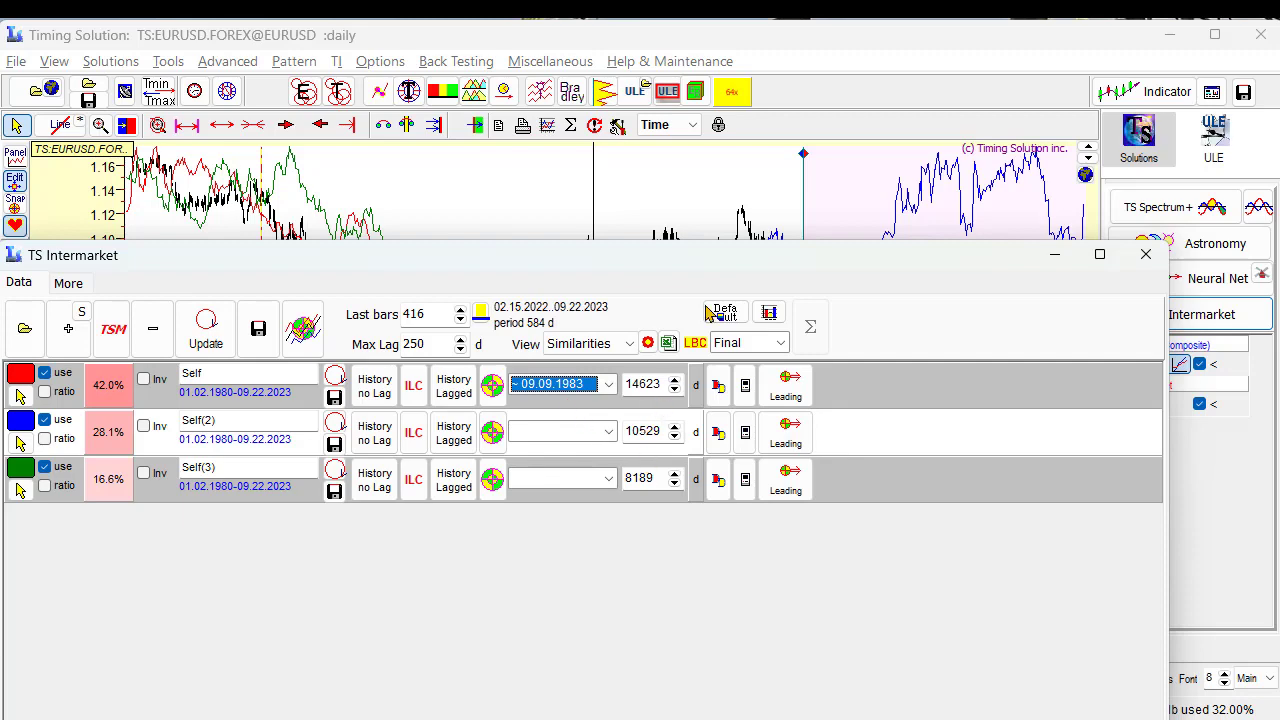
drag(708, 264, 690, 629)
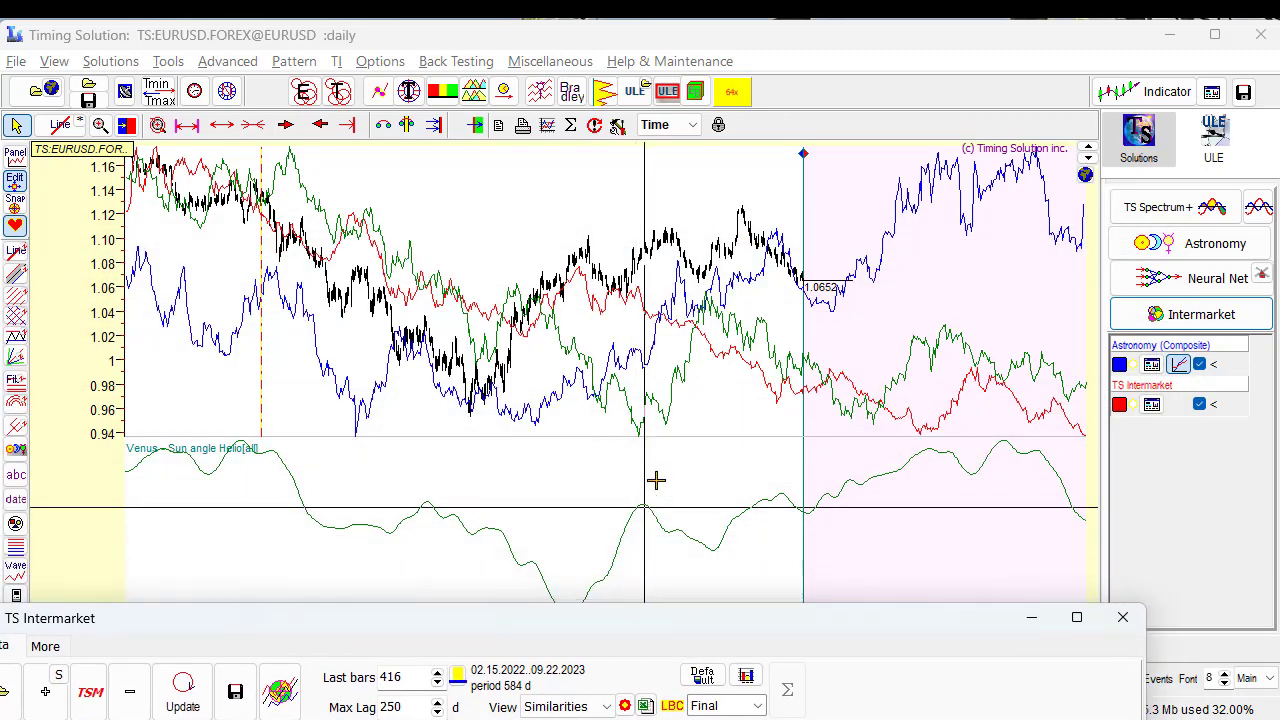
Pan the EURUSD chart left so the three curves' forecast period fills the view.
drag(993, 357, 697, 362)
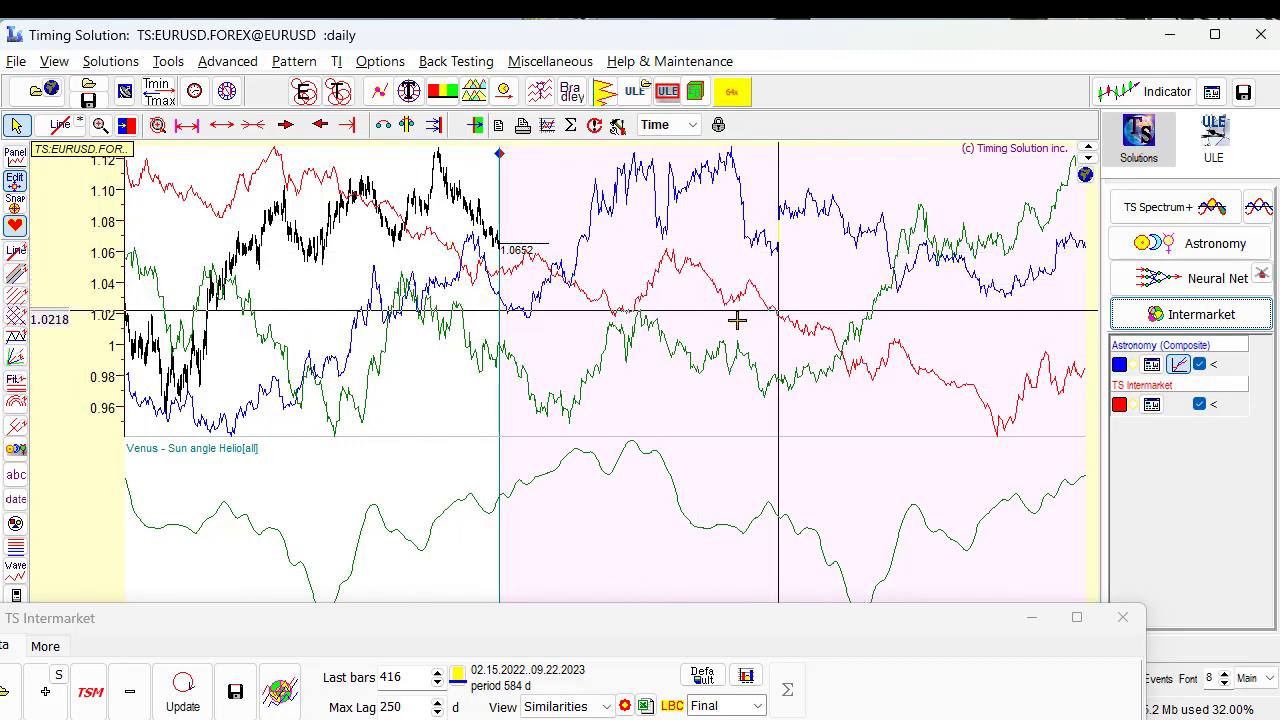
click(613, 707)
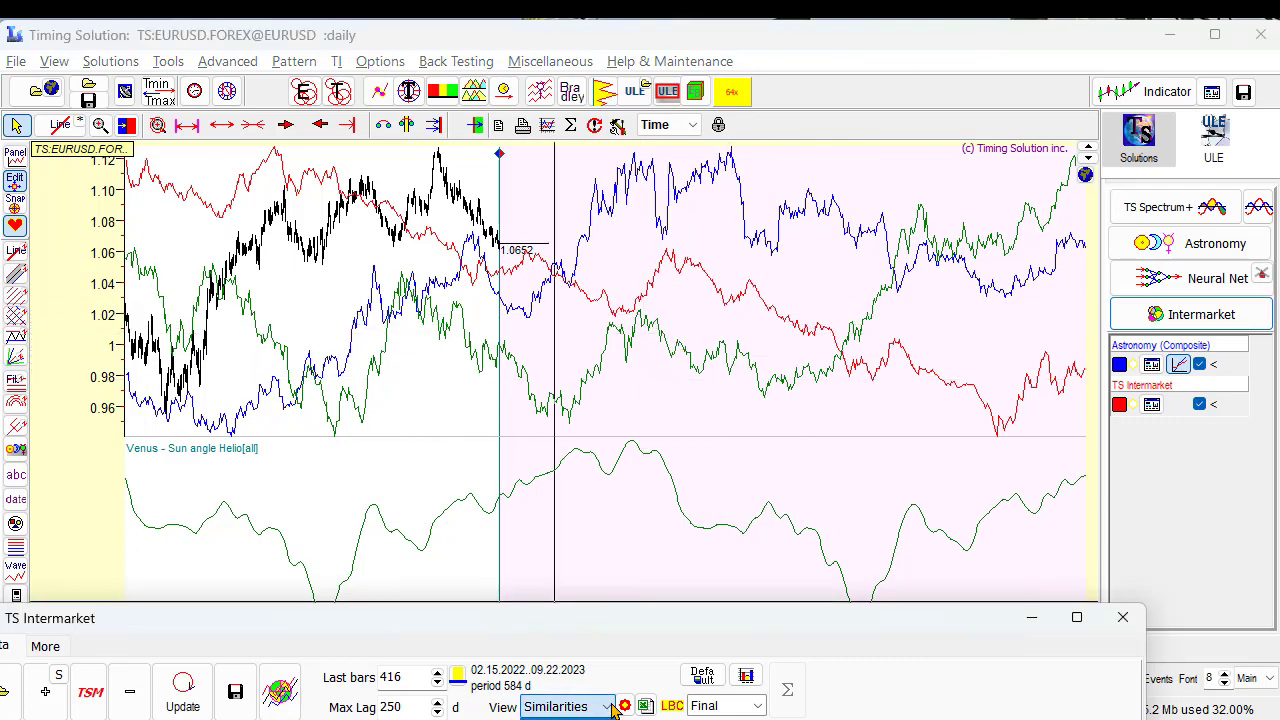
Change the View from Similarities to Composite and bring the Intermarket rows back into view.
key(Up)
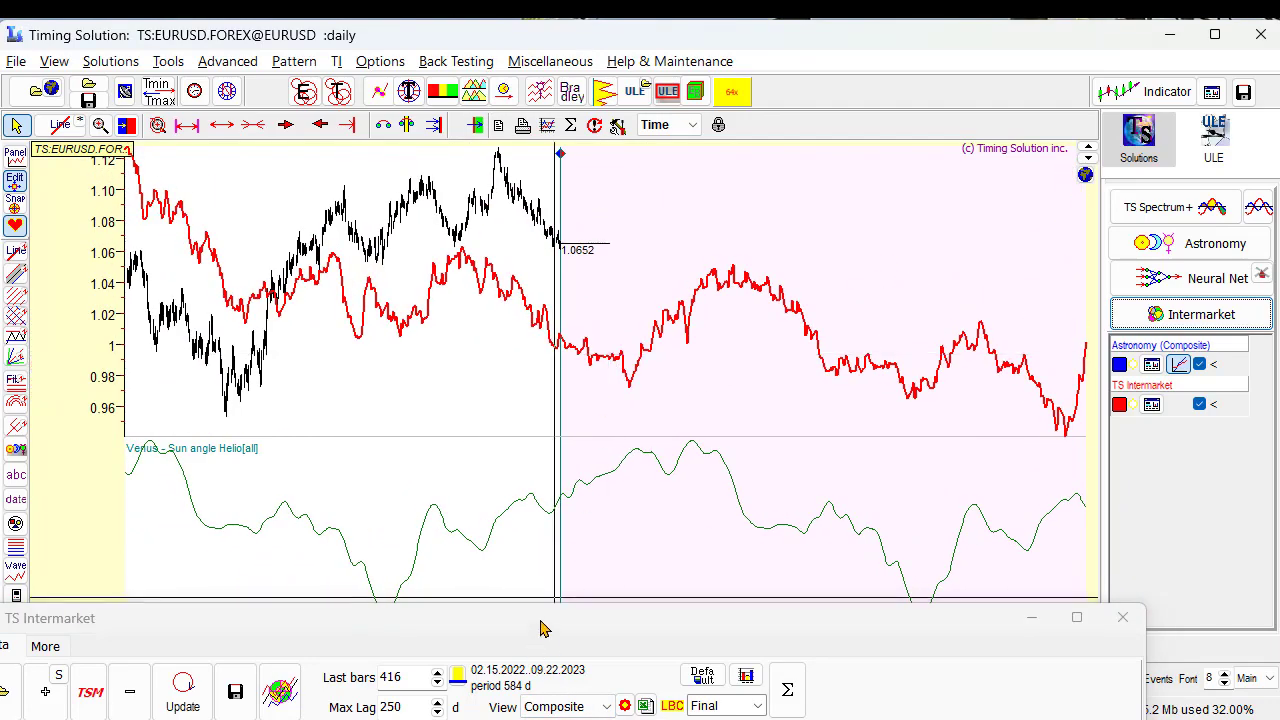
drag(546, 625, 637, 228)
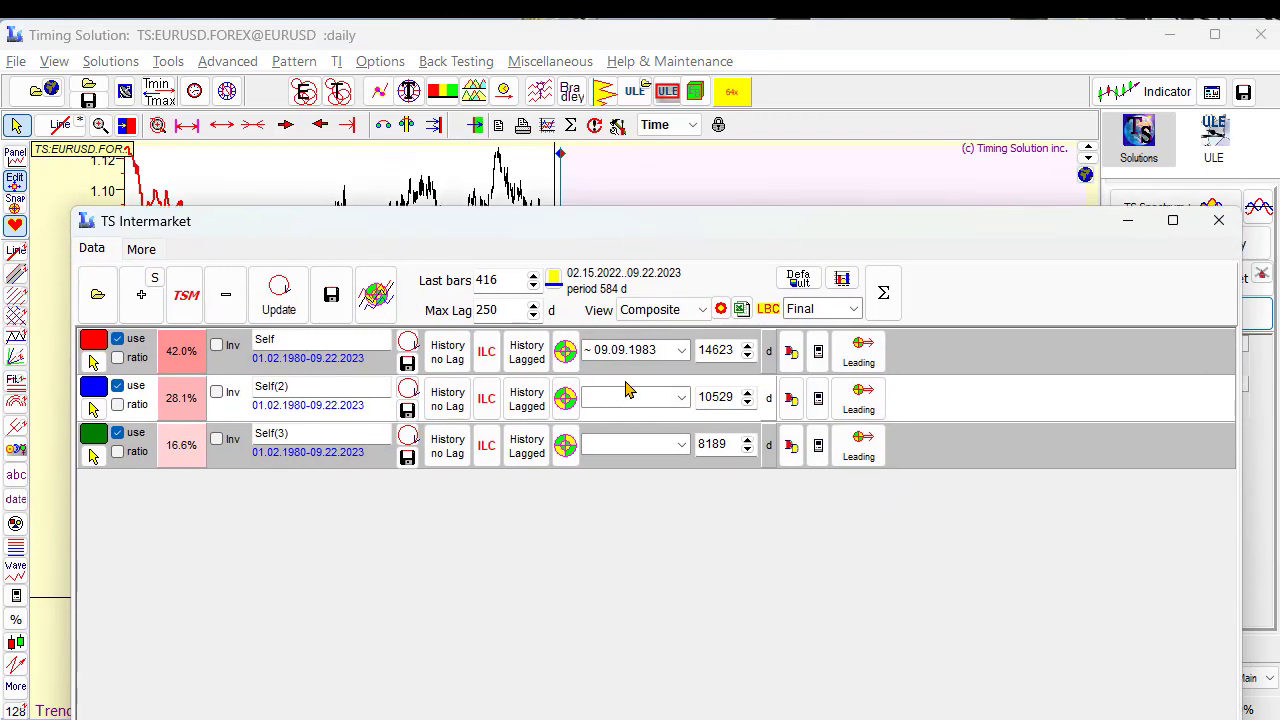